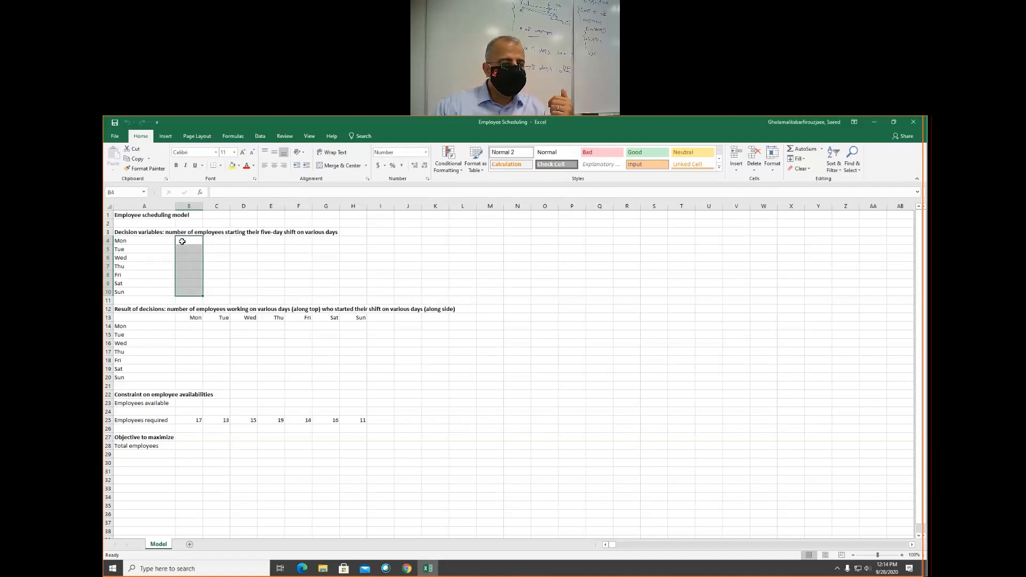
# - Define the workbook-scope name Employee_starting for the decision variable cells B4:B10
pyautogui.click(230, 137)
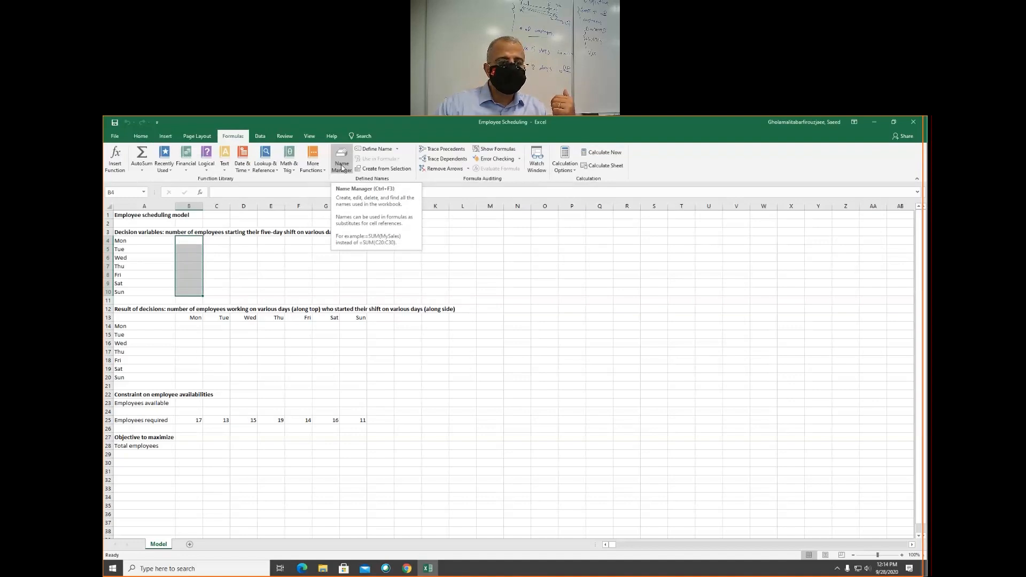
pyautogui.click(342, 168)
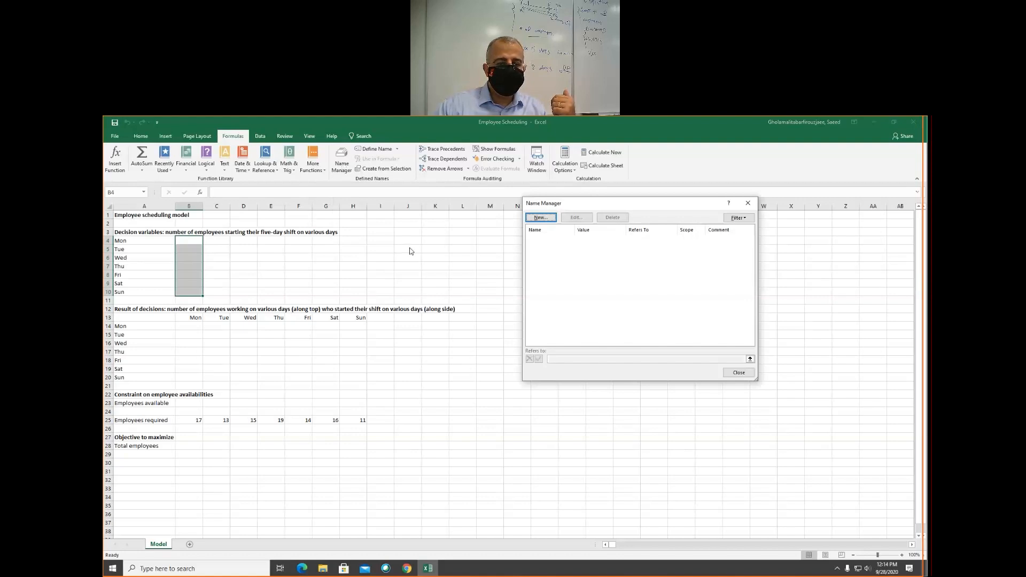
pyautogui.click(541, 218)
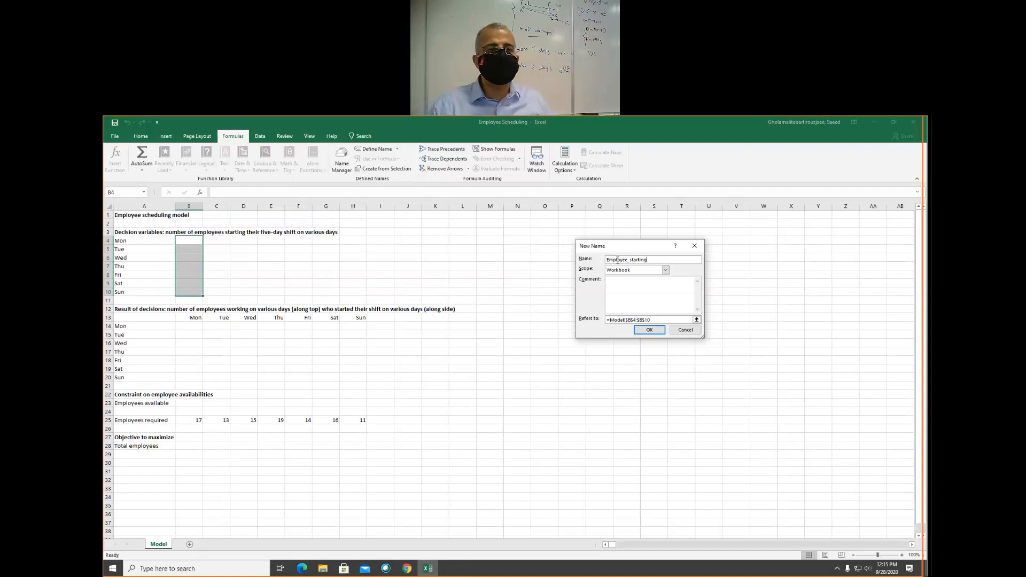
pyautogui.click(649, 330)
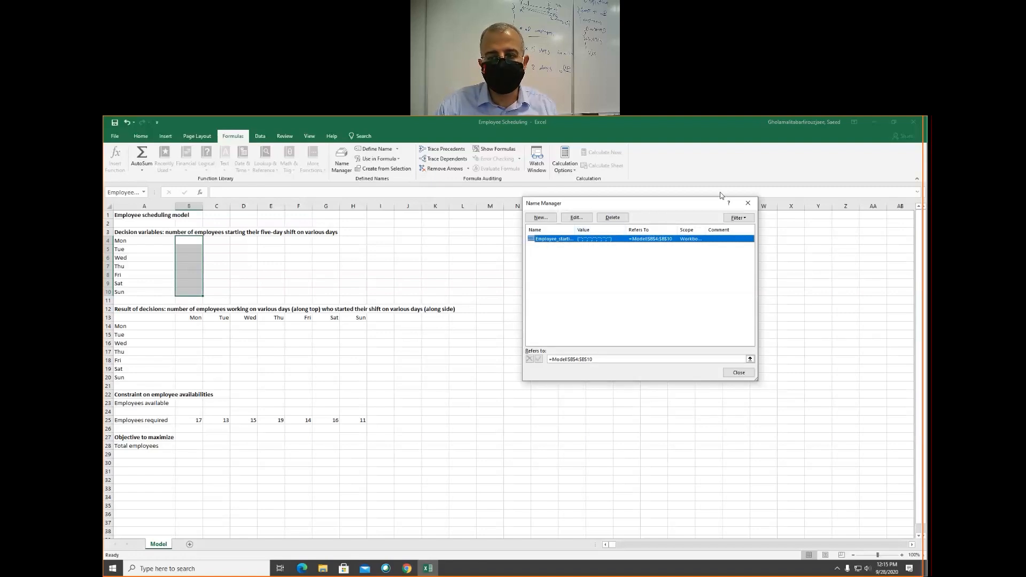
pyautogui.click(749, 204)
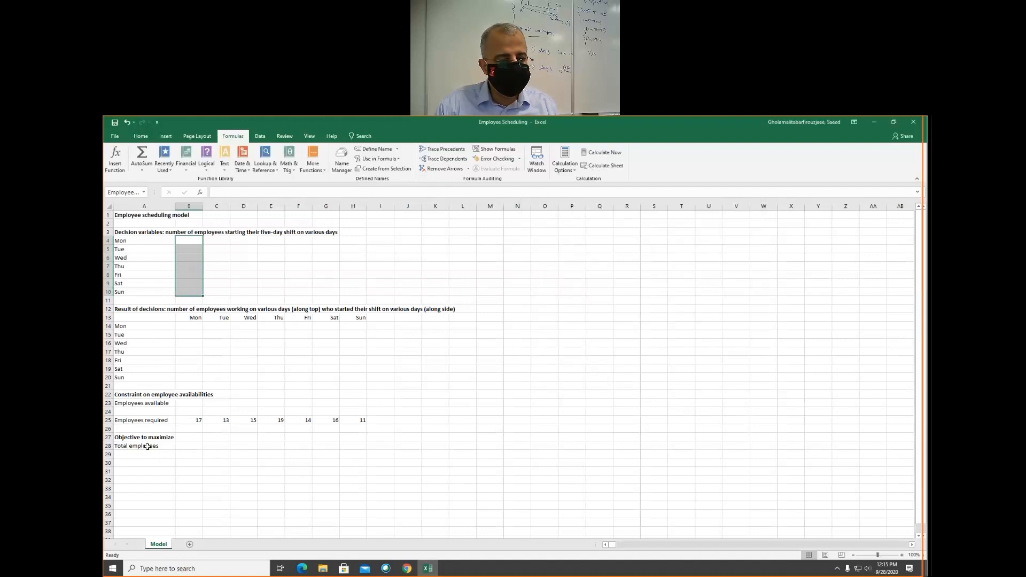
# - Name the total employees cell B28 from its left-column label and check it in the list of defined names
pyautogui.click(184, 445)
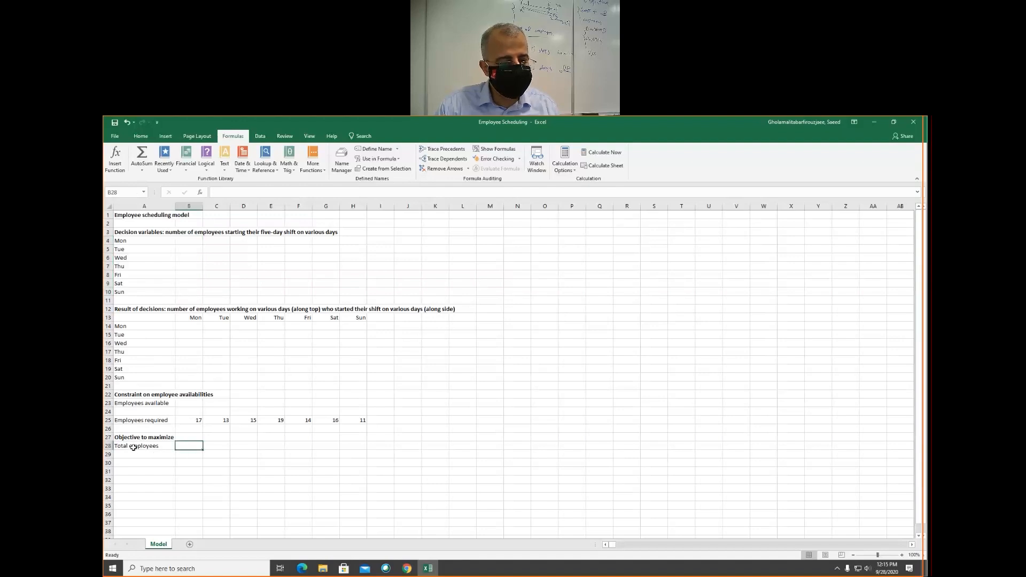
pyautogui.moveTo(133, 447); pyautogui.dragTo(184, 443)
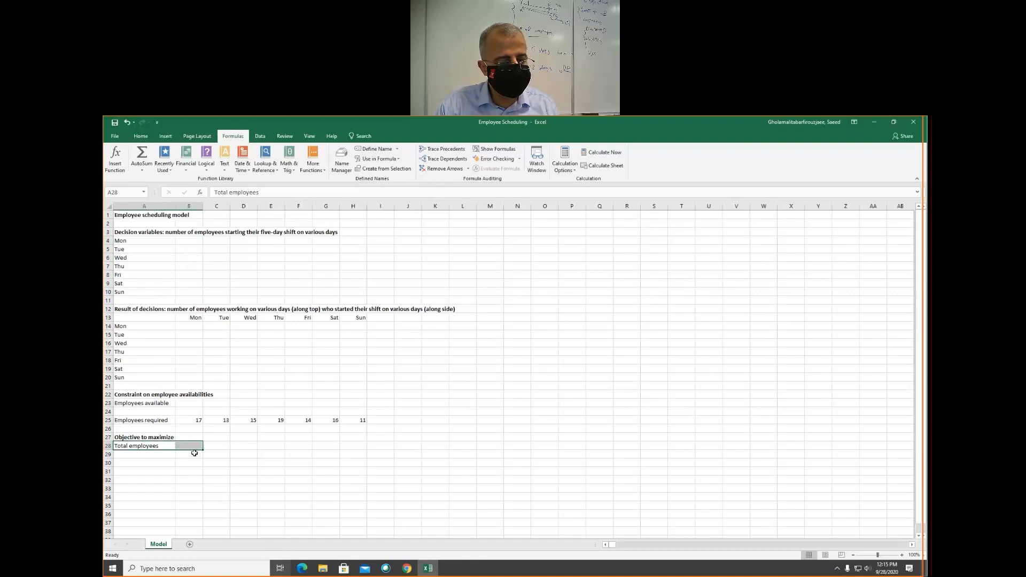
pyautogui.click(377, 171)
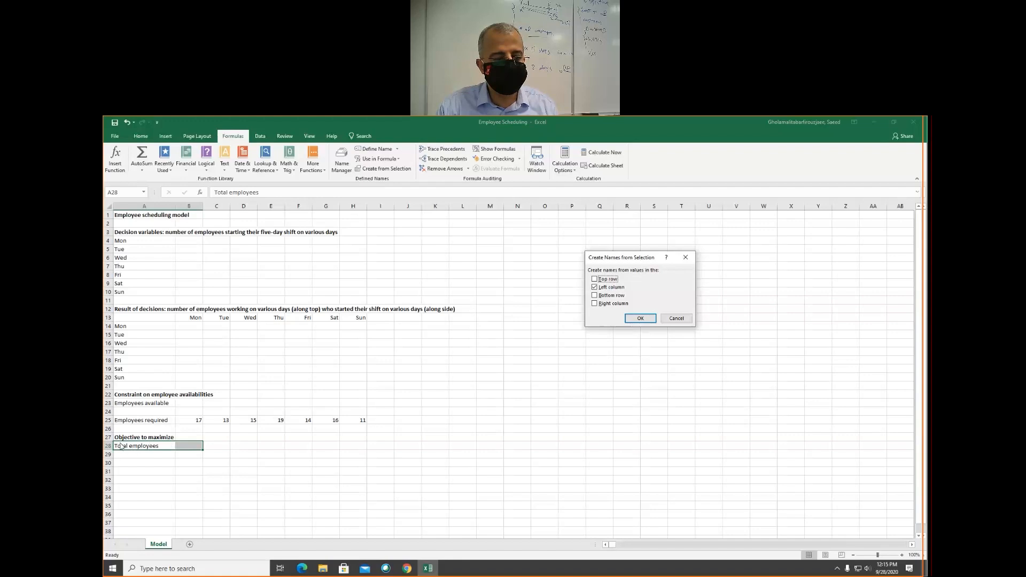
pyautogui.click(632, 319)
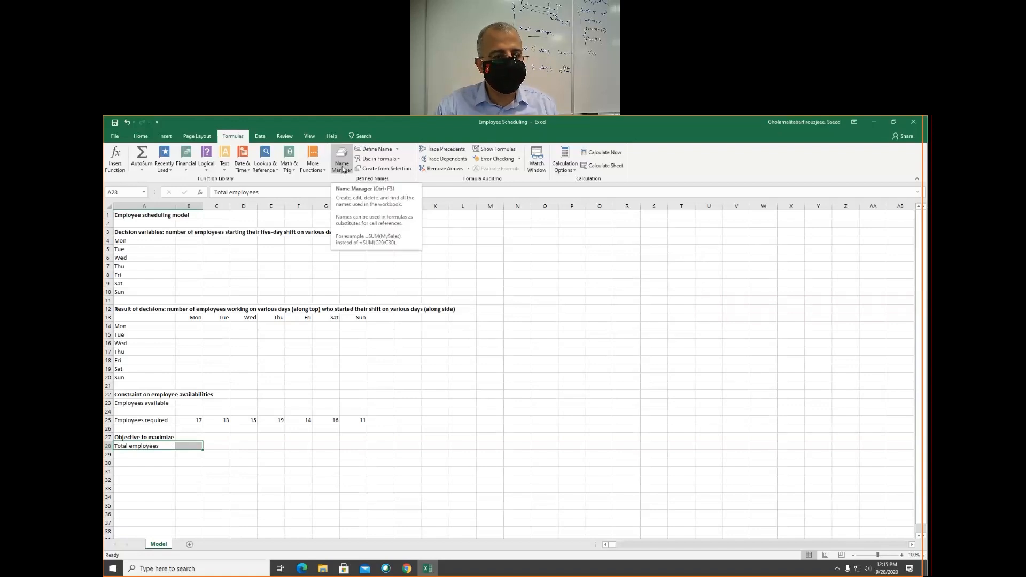
pyautogui.click(343, 169)
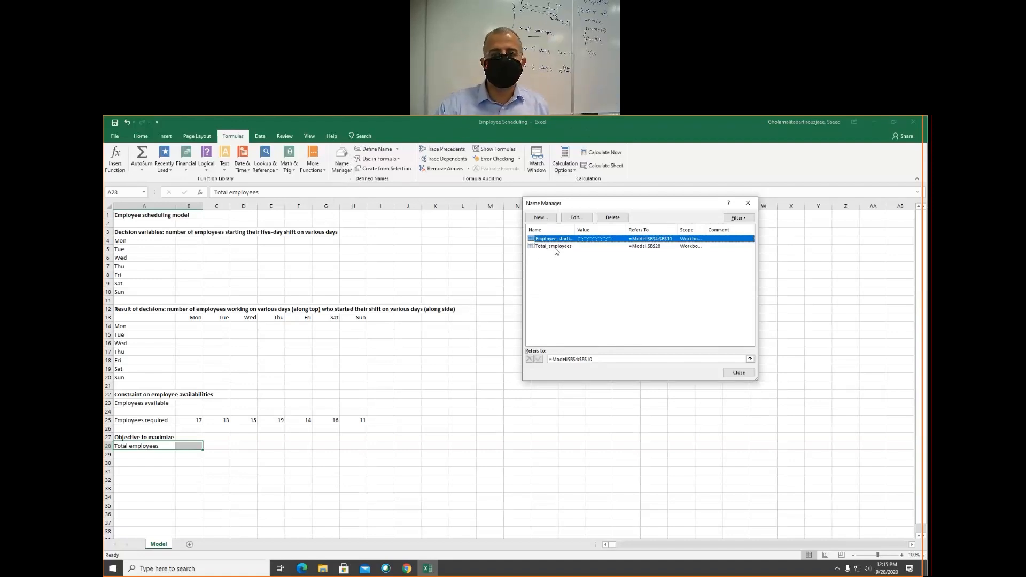
pyautogui.click(747, 205)
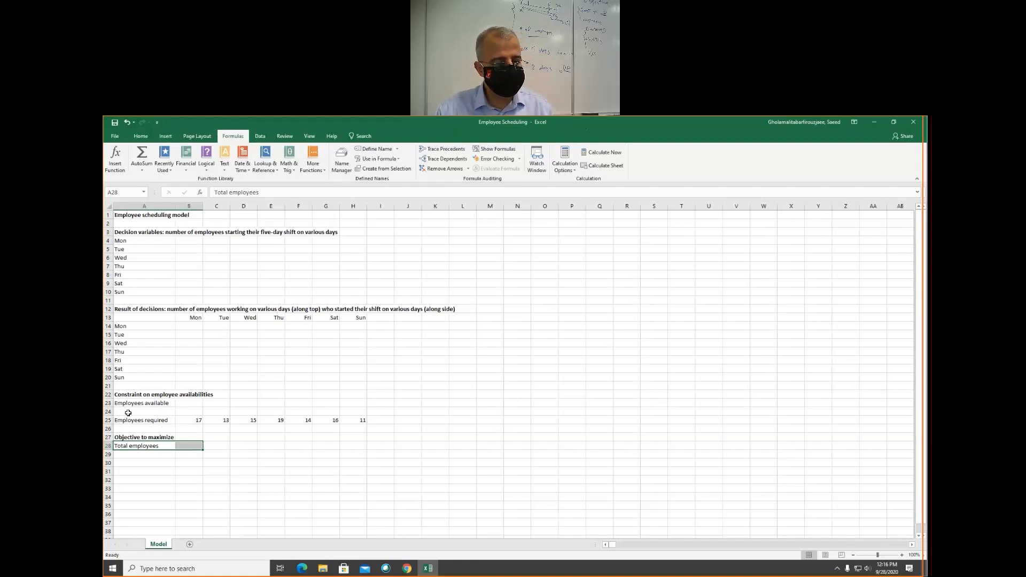
# - Enter >= in B24 and fill it across to H24, between the employees available and employees required rows
pyautogui.click(179, 411)
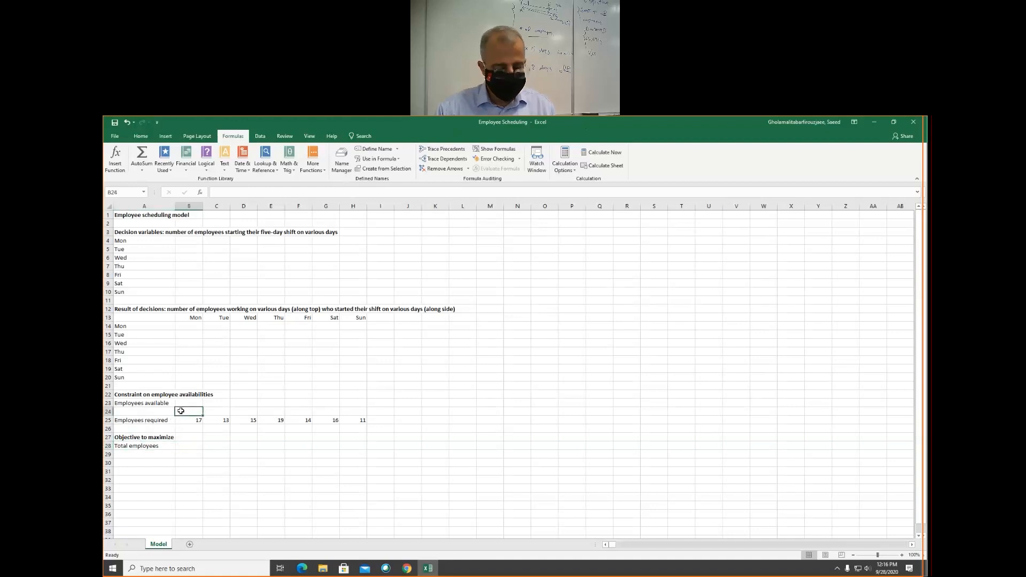
pyautogui.write('>=')
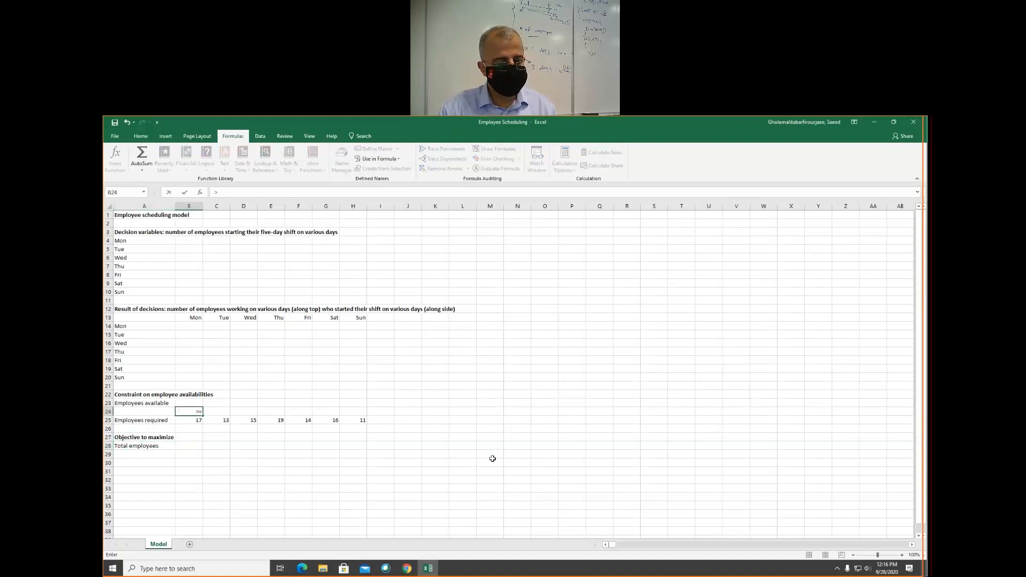
pyautogui.press('Return')
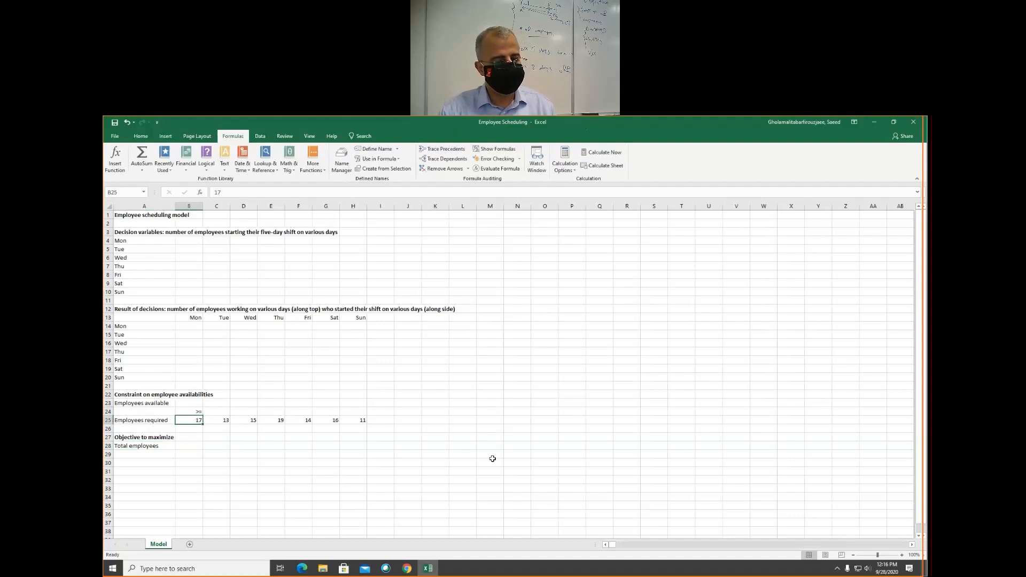
pyautogui.press('Up')
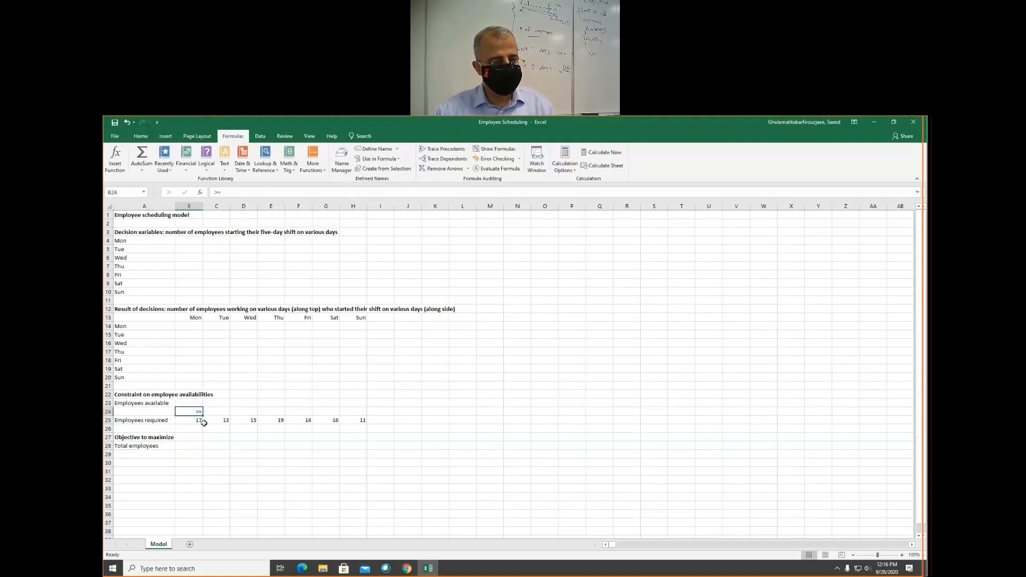
pyautogui.moveTo(203, 414); pyautogui.dragTo(364, 408)
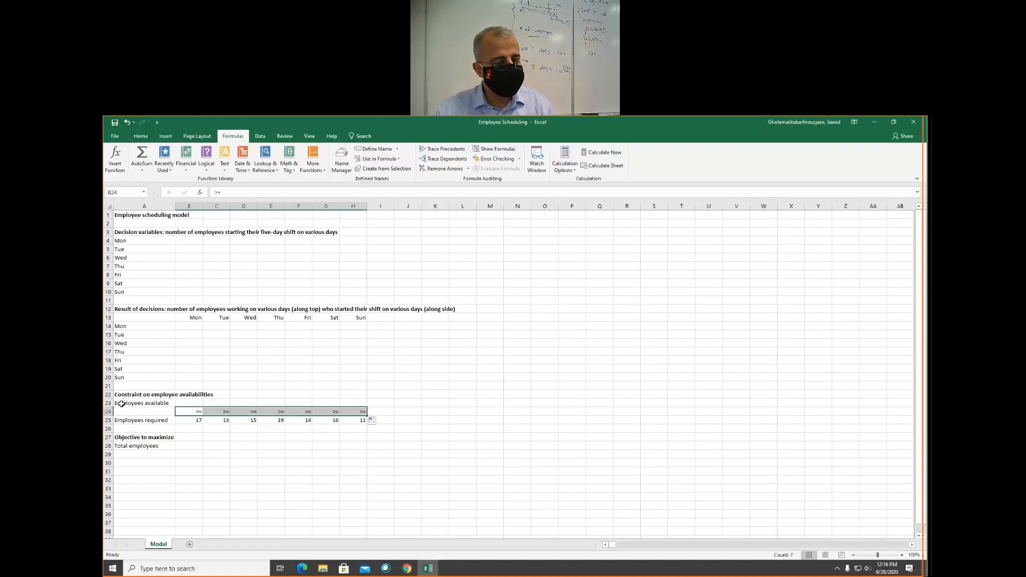
# - Create names from the left-column labels for the Employees available cells B23:H23 and the Employees required cells B25:H25
pyautogui.moveTo(122, 404); pyautogui.dragTo(353, 405)
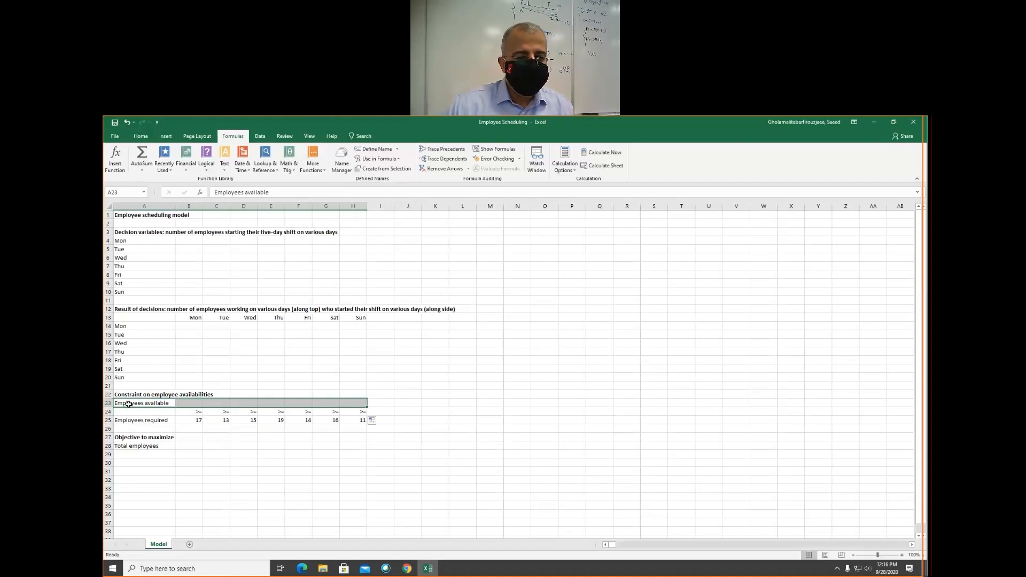
pyautogui.click(379, 169)
pyautogui.click(641, 319)
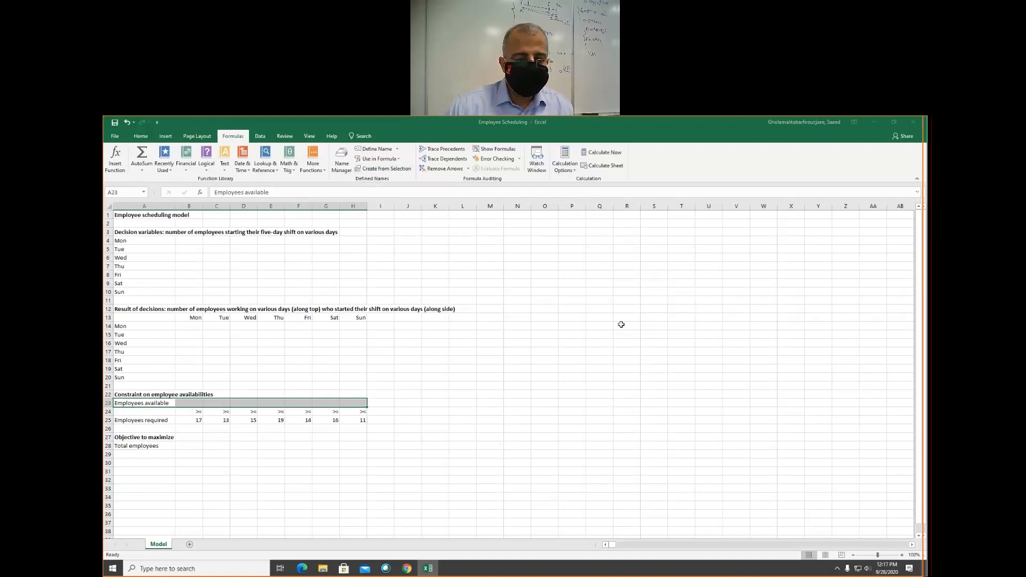
pyautogui.moveTo(128, 420); pyautogui.dragTo(359, 423)
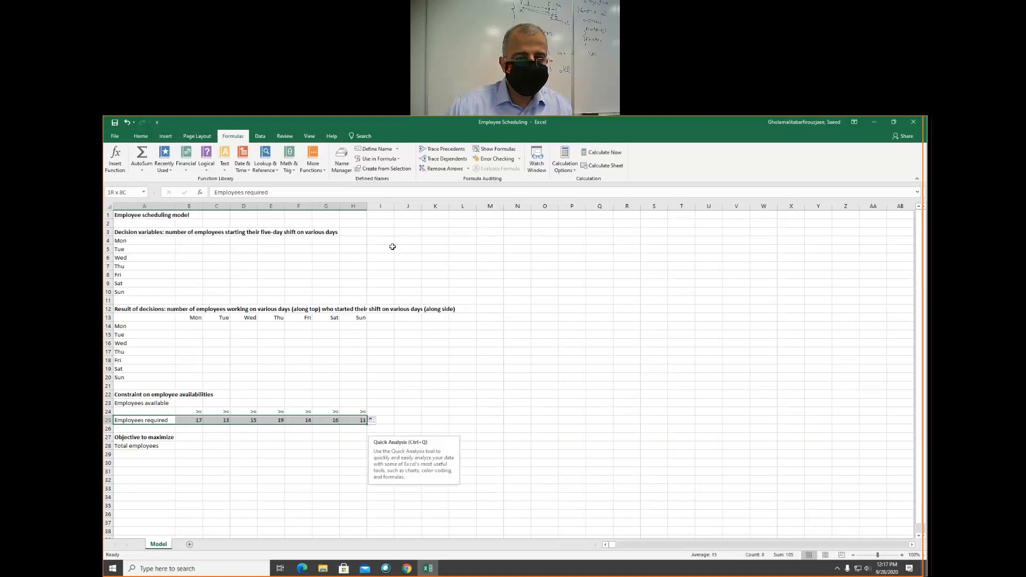
pyautogui.click(371, 168)
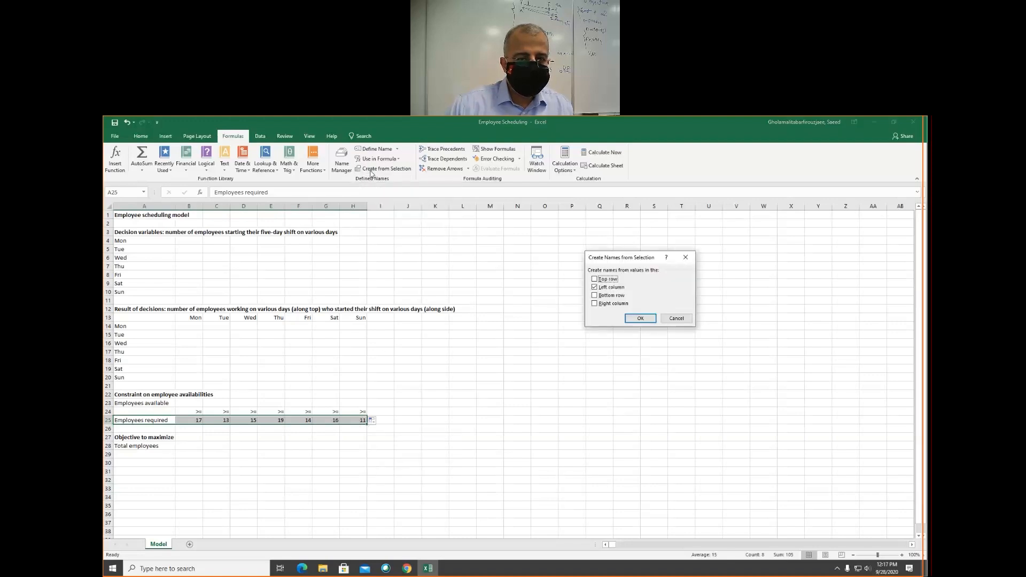
pyautogui.click(641, 319)
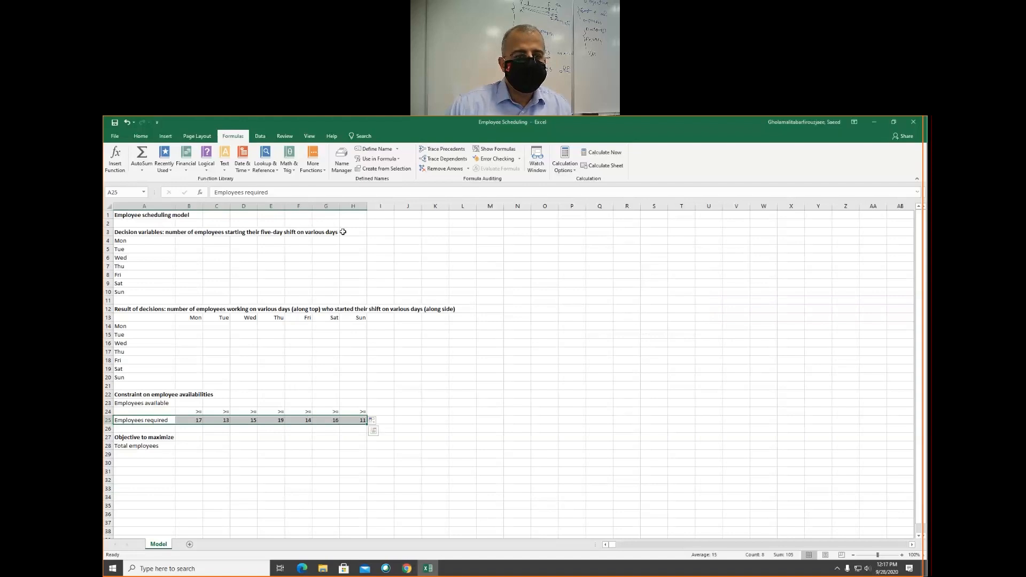
# - Review the defined names and their cell references, widening the Name and Refers To columns to read them fully
pyautogui.click(341, 167)
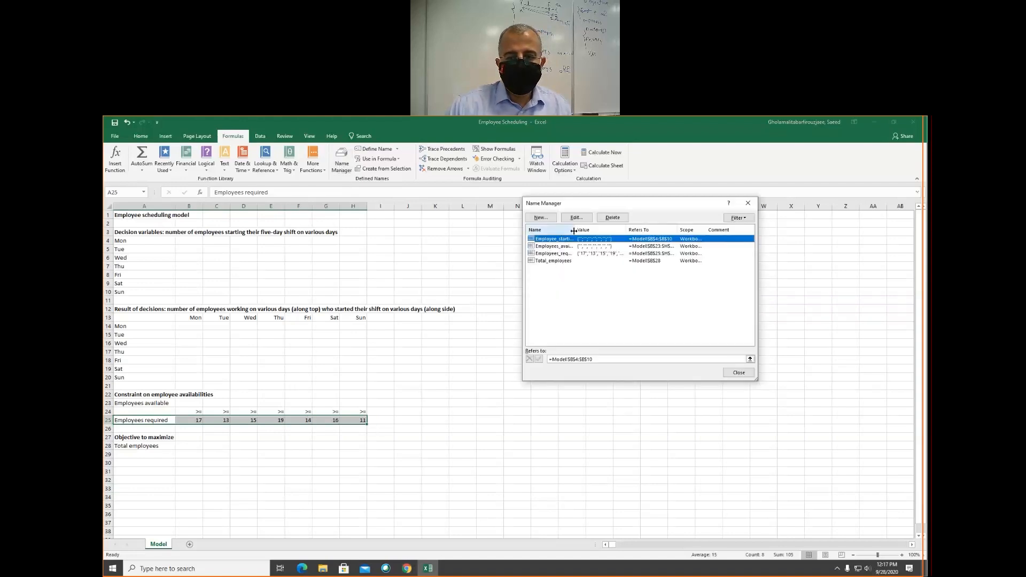
pyautogui.moveTo(575, 230); pyautogui.dragTo(595, 230)
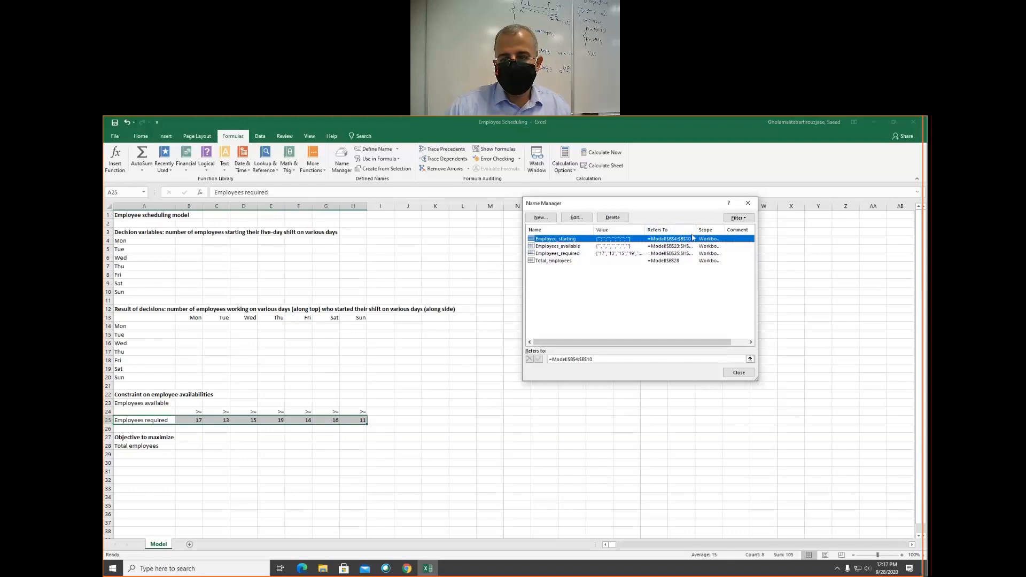
pyautogui.moveTo(697, 229); pyautogui.dragTo(711, 229)
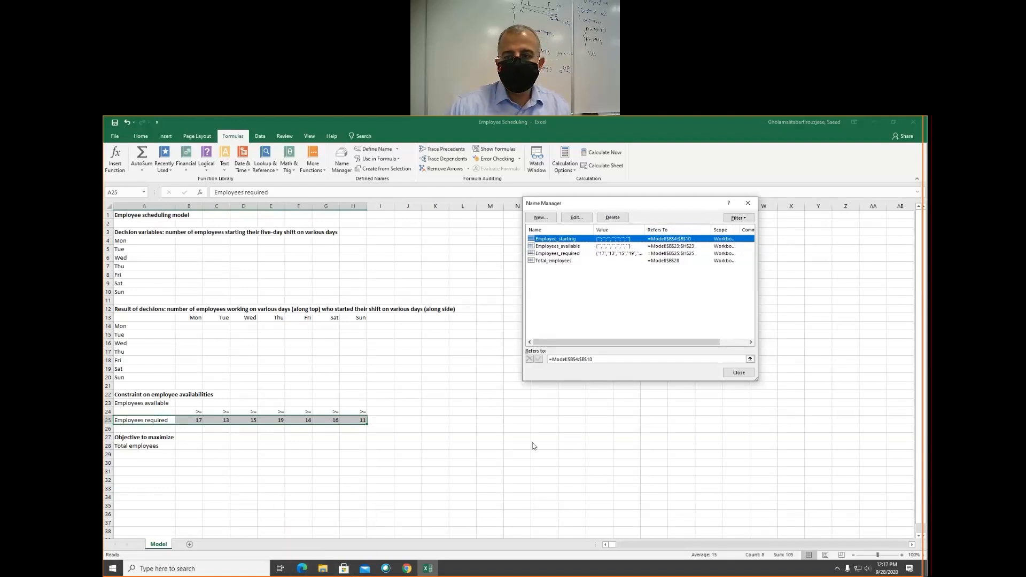
pyautogui.click(748, 203)
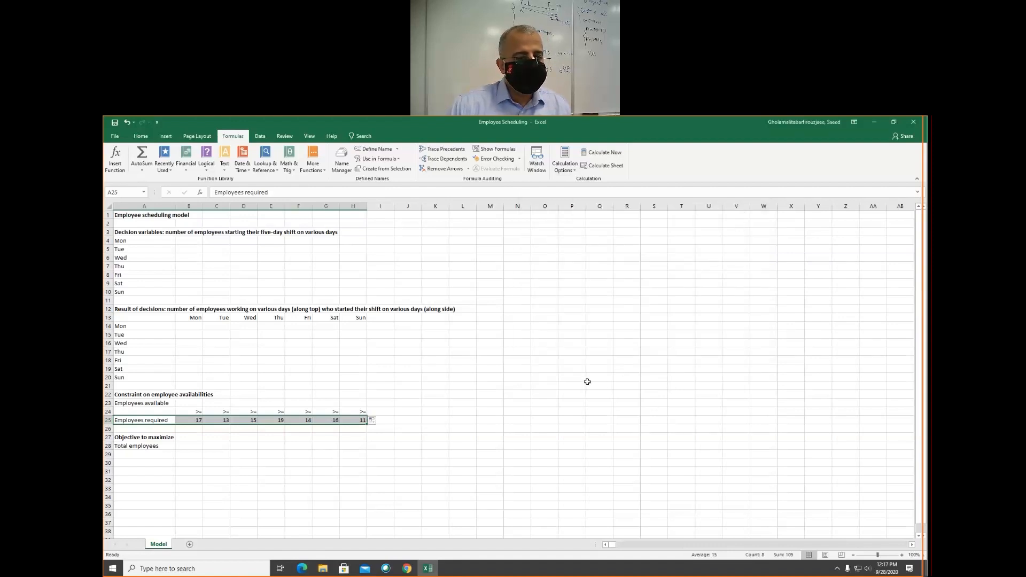
pyautogui.click(189, 240)
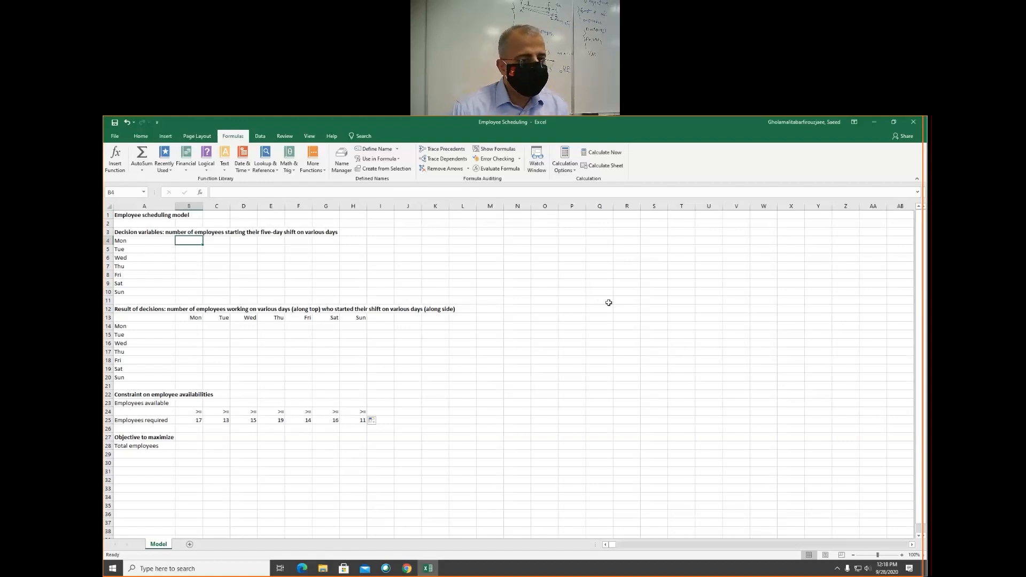
pyautogui.hotkey('shift', 'Right')
pyautogui.hotkey('shift', 'Right')
pyautogui.hotkey('shift', 'Right')
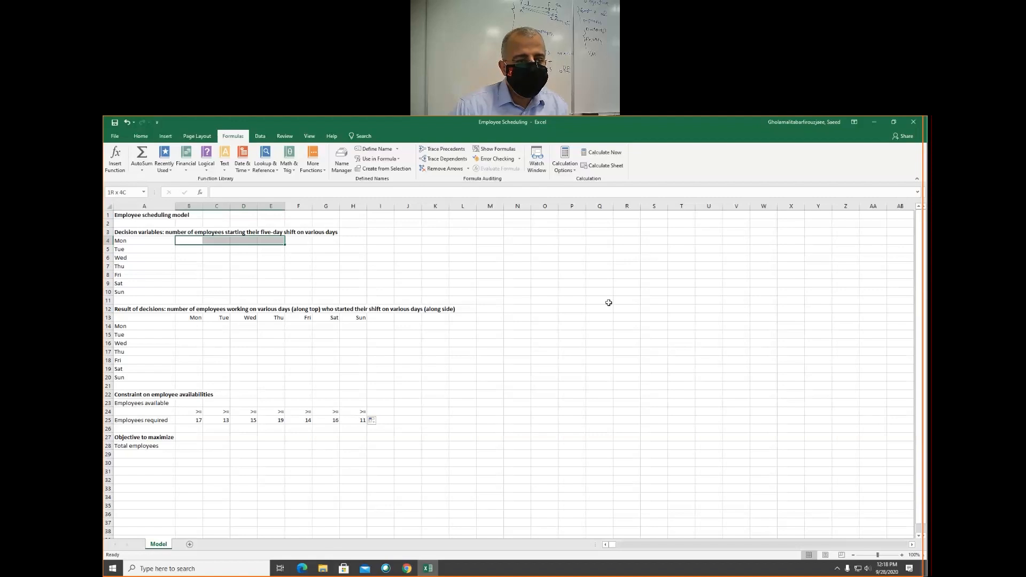
pyautogui.hotkey('shift', 'Right')
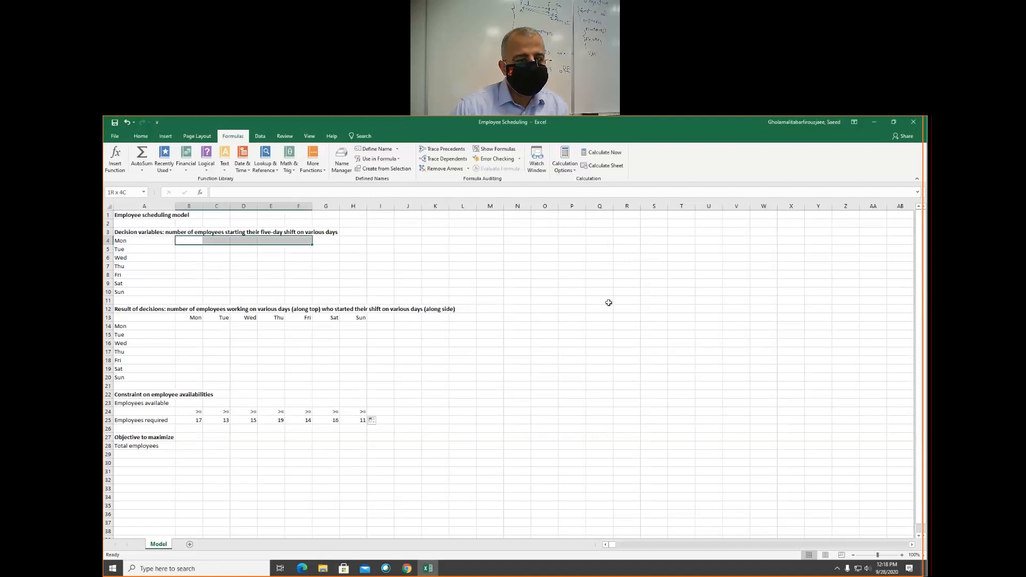
pyautogui.hotkey('shift', 'Left')
pyautogui.hotkey('shift', 'Left')
pyautogui.hotkey('shift', 'Left')
pyautogui.hotkey('shift', 'Left')
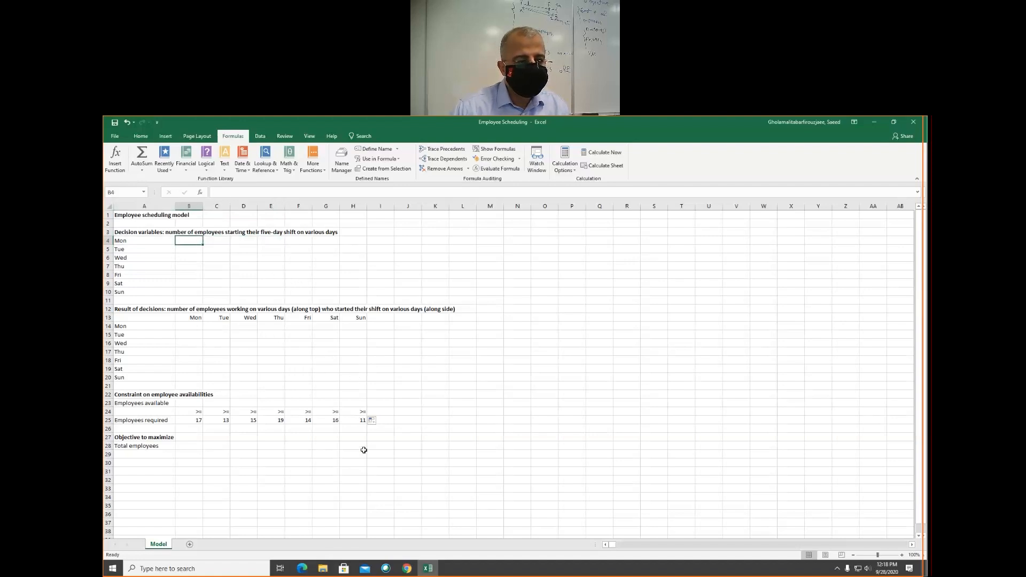
pyautogui.click(193, 328)
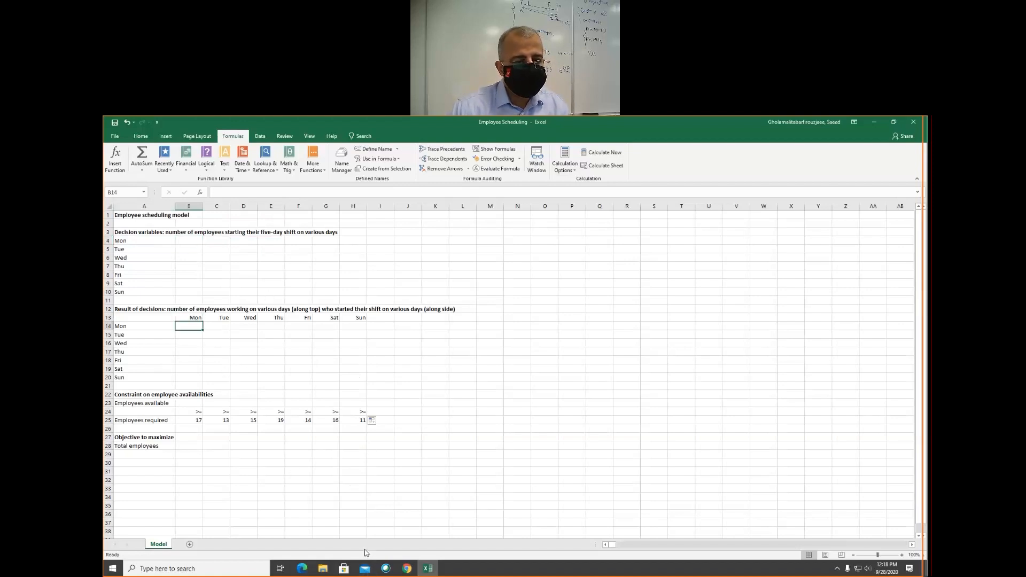
# - Enter the trial values 1 through 7 in B4:B10 for employees starting Monday through Sunday and select that range
pyautogui.click(188, 240)
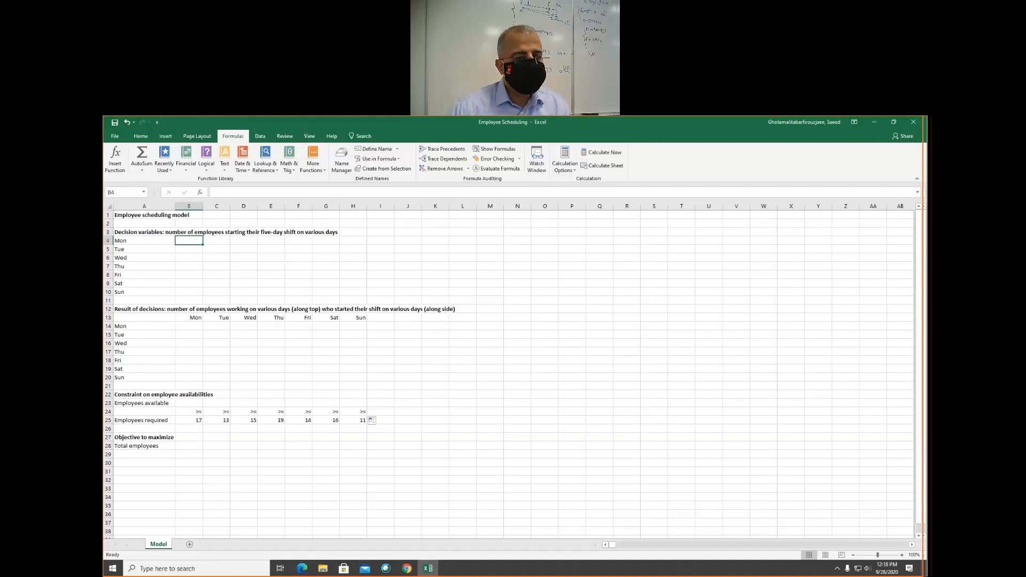
pyautogui.write('1')
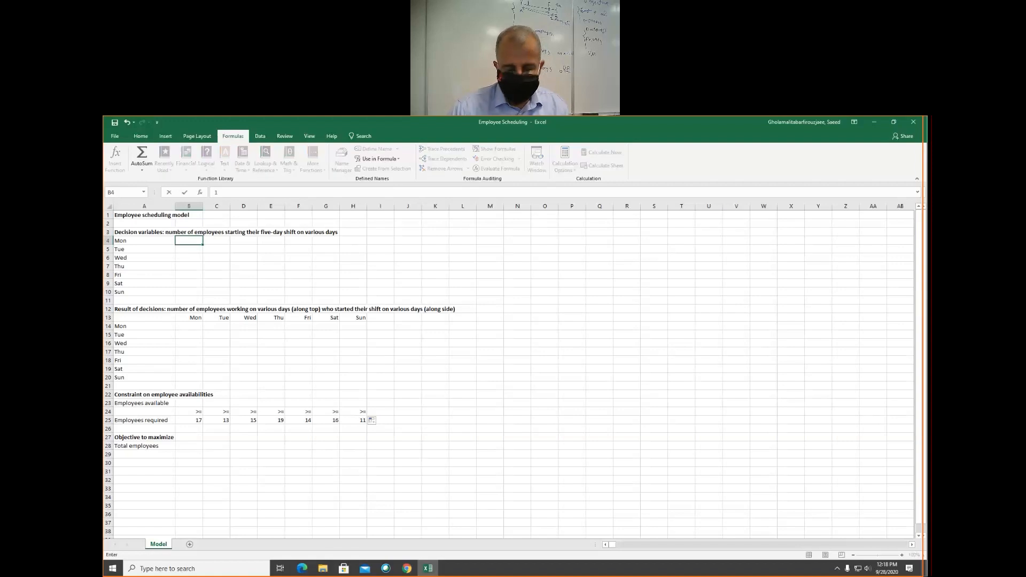
pyautogui.press('Return')
pyautogui.write('2')
pyautogui.press('Return')
pyautogui.write('3')
pyautogui.press('Return')
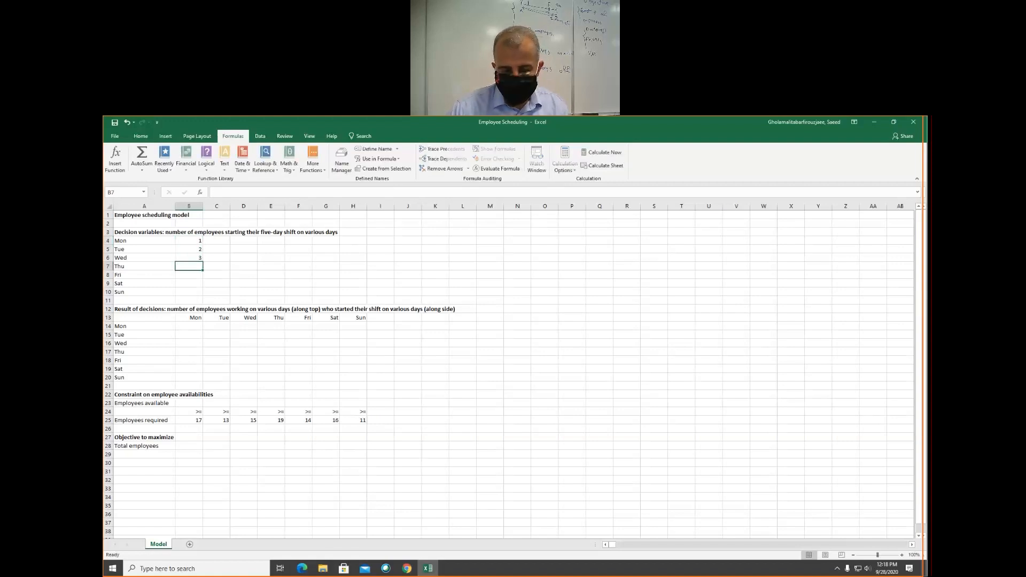
pyautogui.write('4')
pyautogui.press('Return')
pyautogui.write('5')
pyautogui.press('Return')
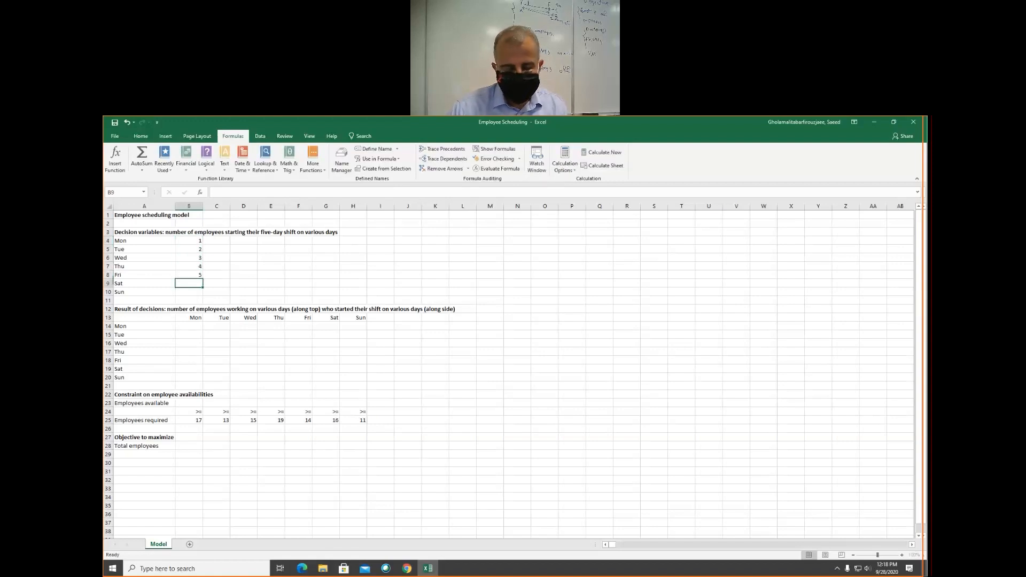
pyautogui.write('6')
pyautogui.press('Return')
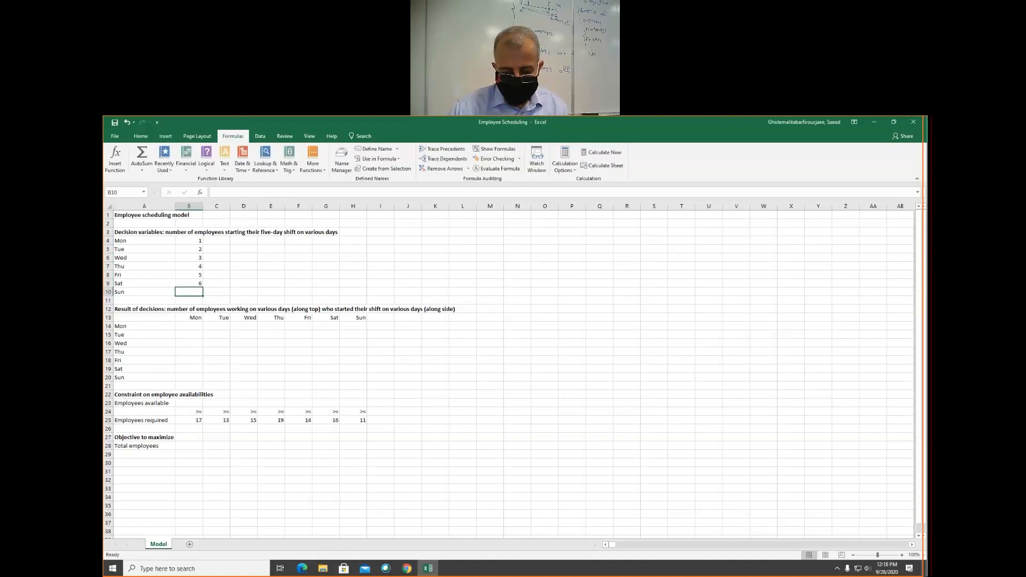
pyautogui.write('7')
pyautogui.press('Return')
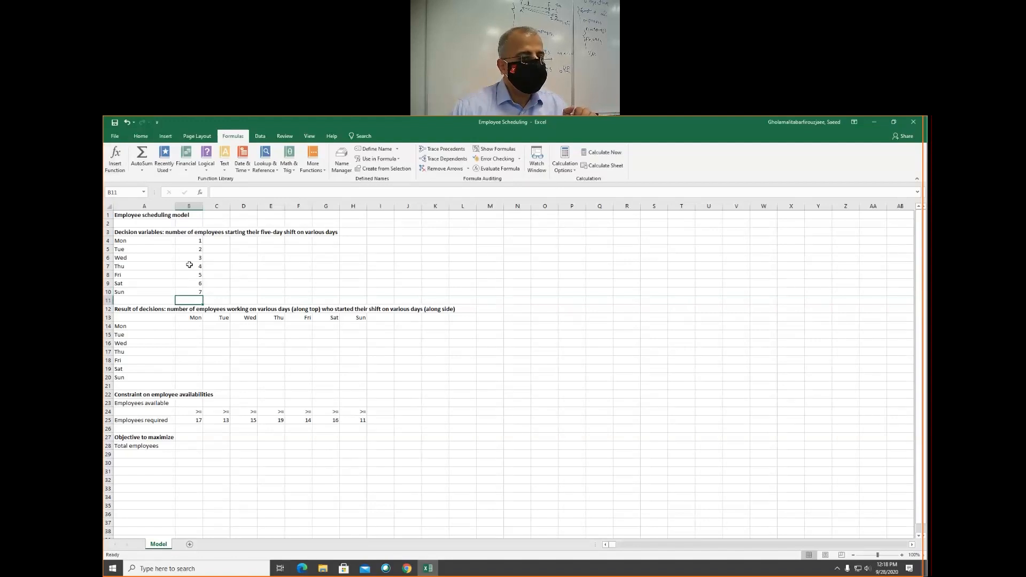
pyautogui.moveTo(190, 240); pyautogui.dragTo(200, 294)
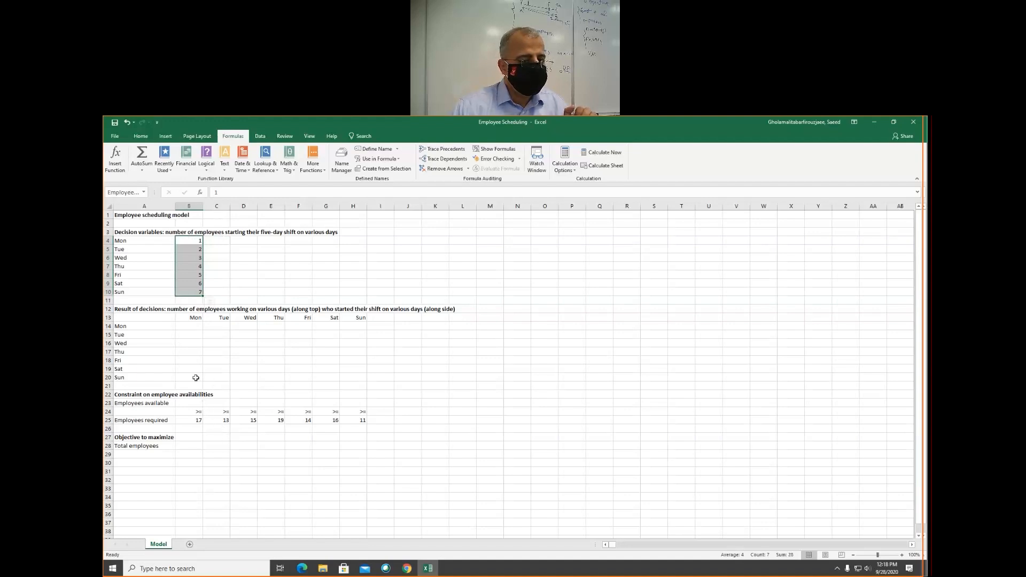
# - Enter =$B$4 in B14 and fill it across to F14 for the five days worked by Monday starters
pyautogui.click(188, 325)
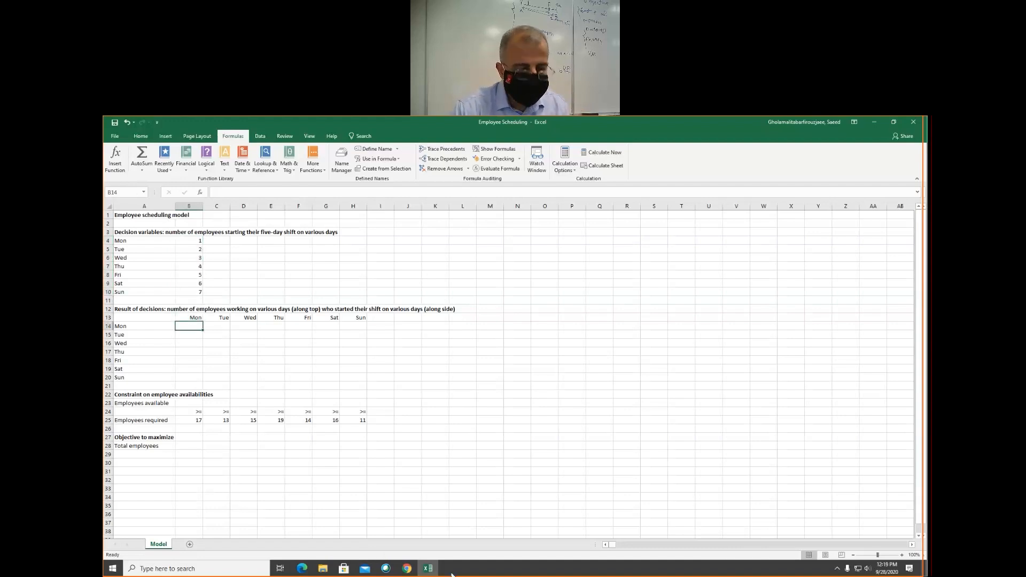
pyautogui.write('=')
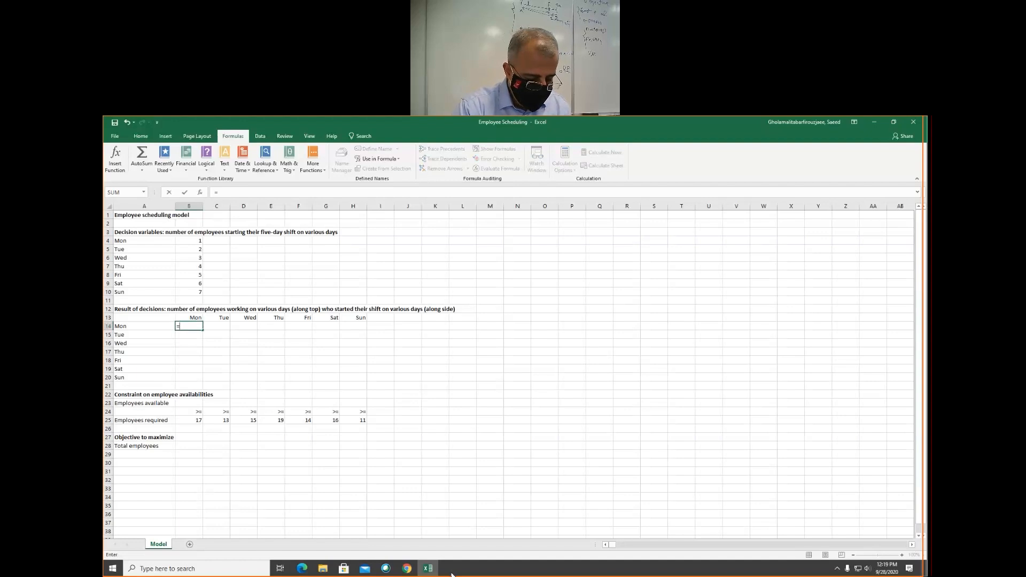
pyautogui.write('$b$')
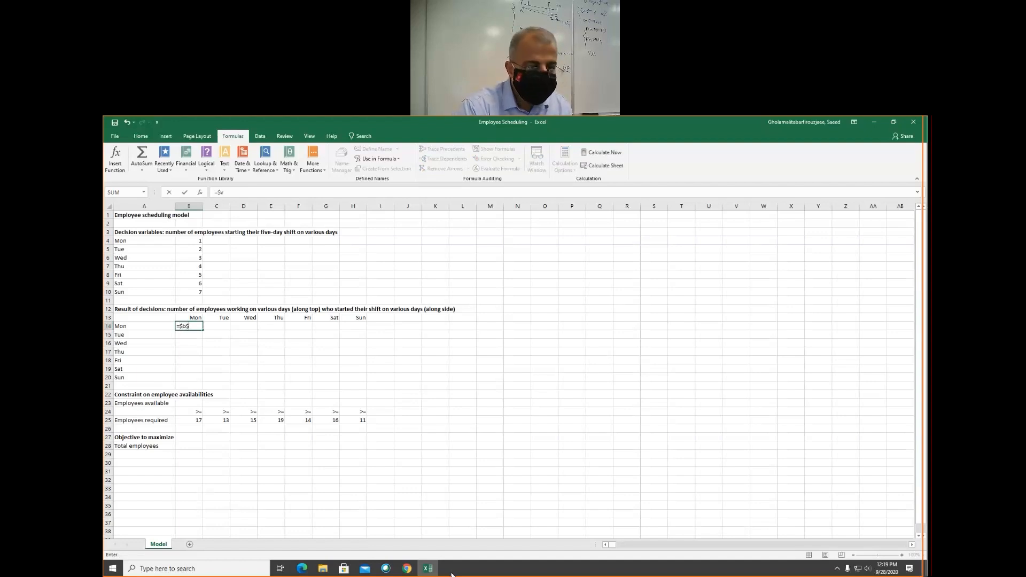
pyautogui.write('4')
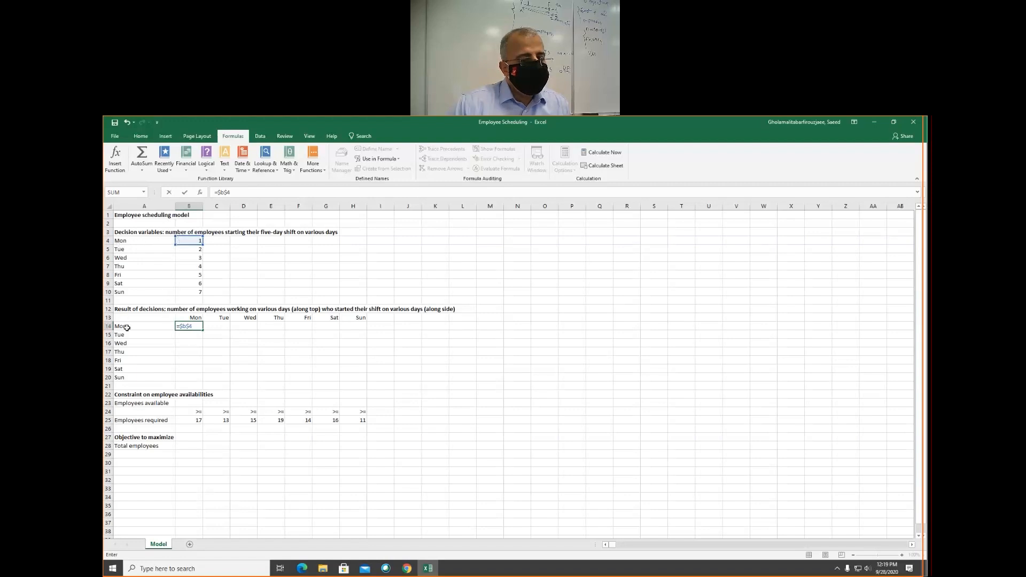
pyautogui.press('Return')
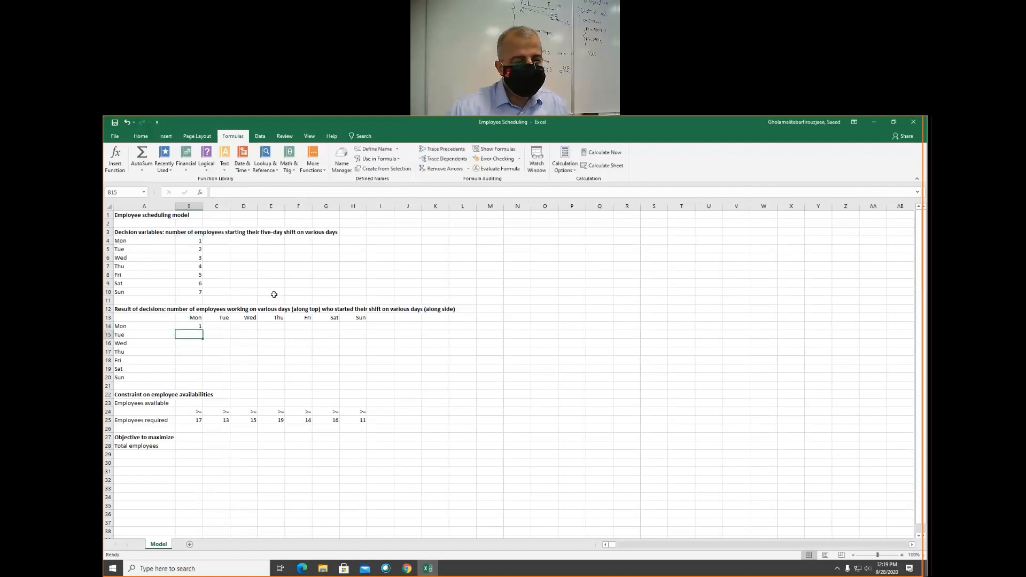
pyautogui.click(193, 327)
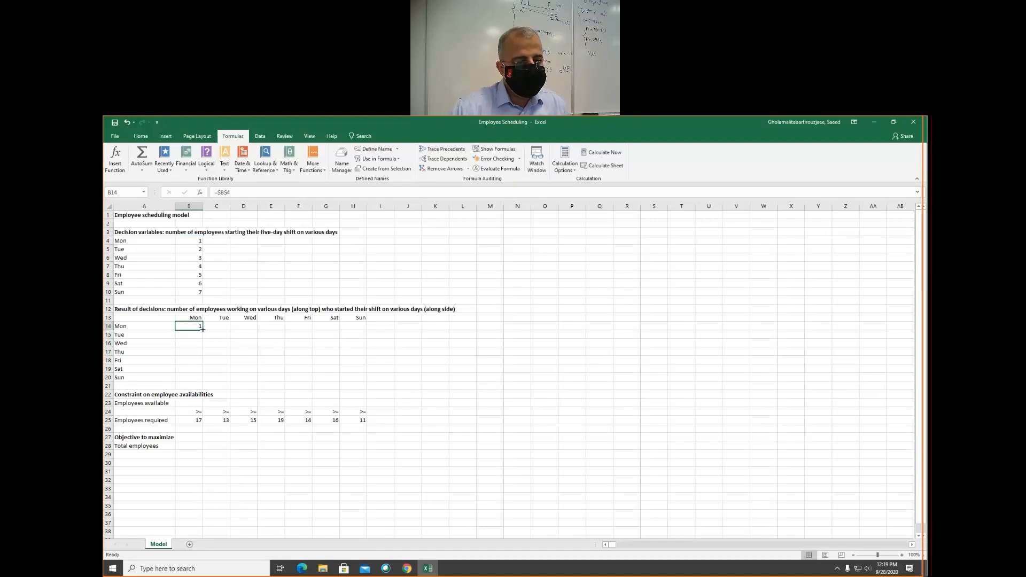
pyautogui.moveTo(203, 330); pyautogui.dragTo(305, 324)
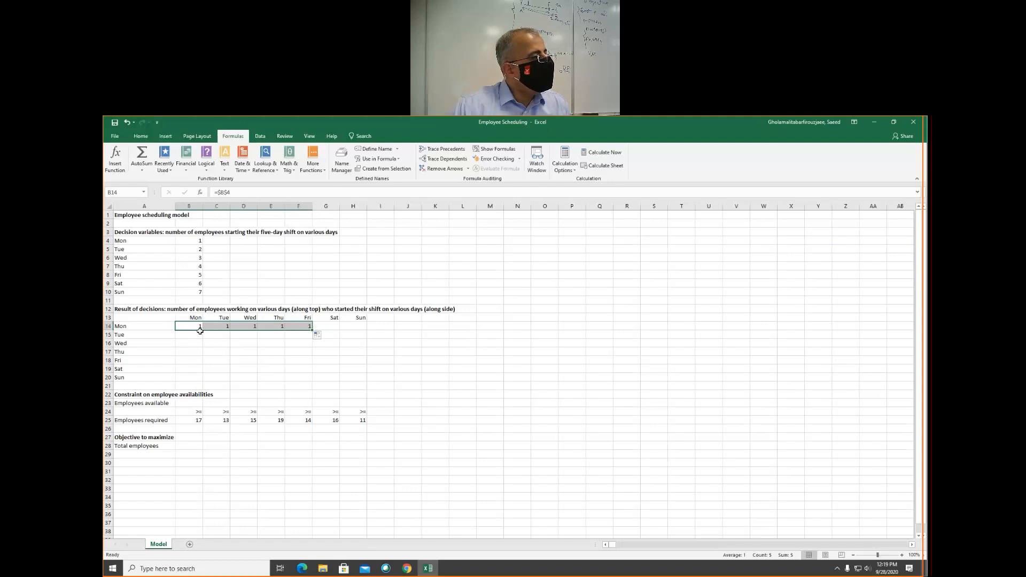
pyautogui.click(319, 326)
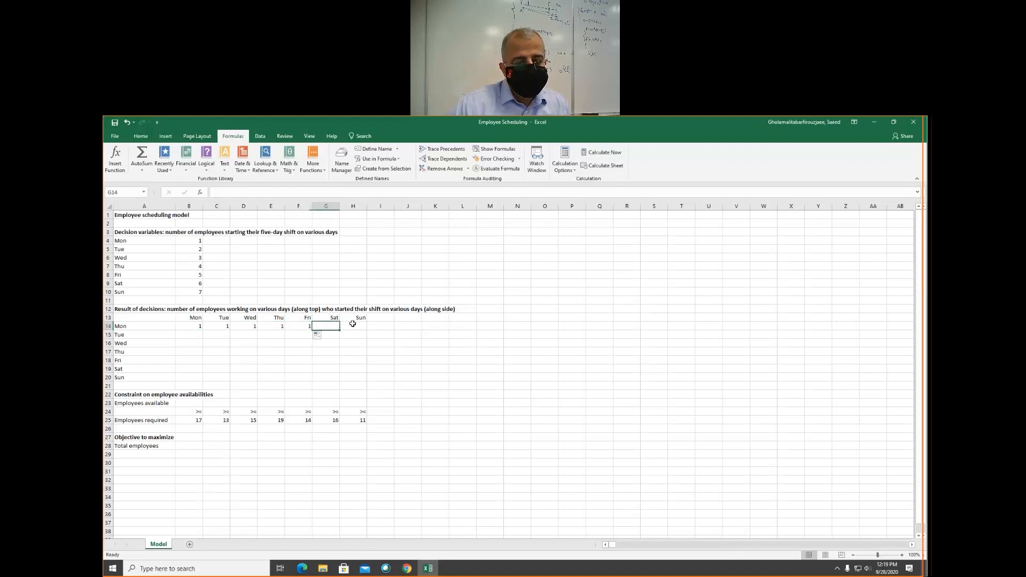
pyautogui.click(357, 326)
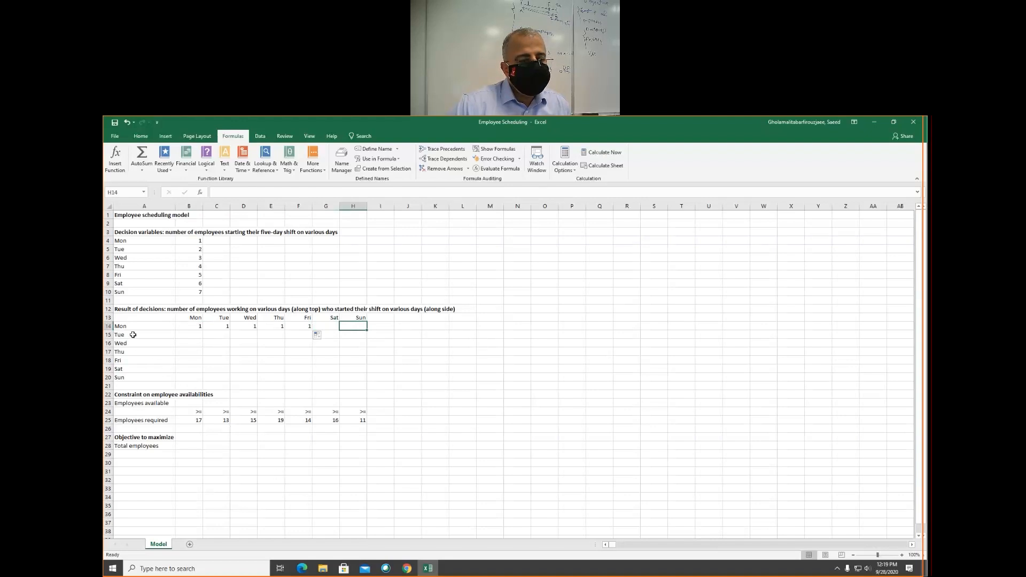
# - Enter =$B$5 in C15 and fill it across to G15, Tuesday through Saturday, for the Tuesday starters
pyautogui.click(214, 334)
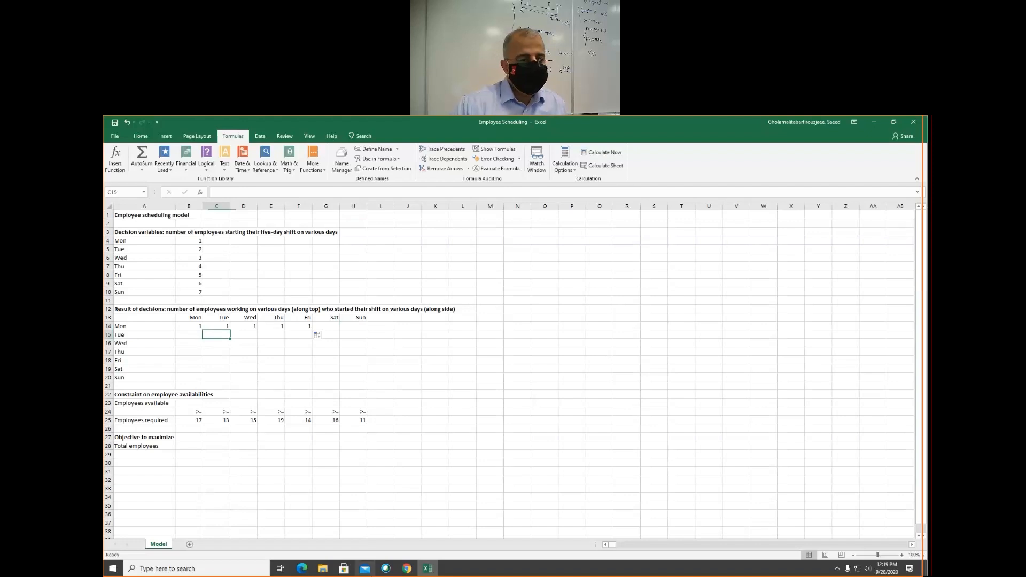
pyautogui.write('=')
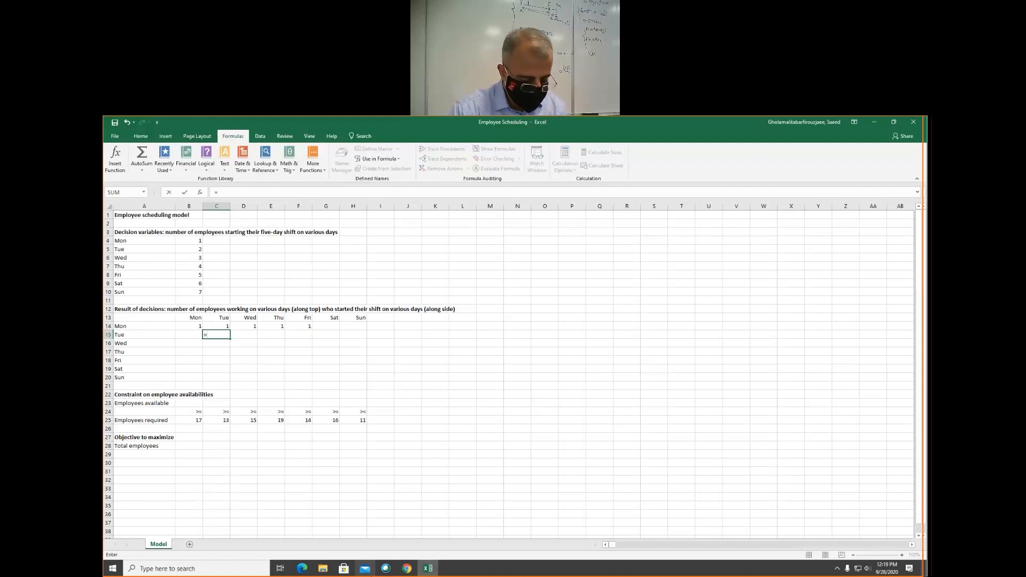
pyautogui.write('$b45')
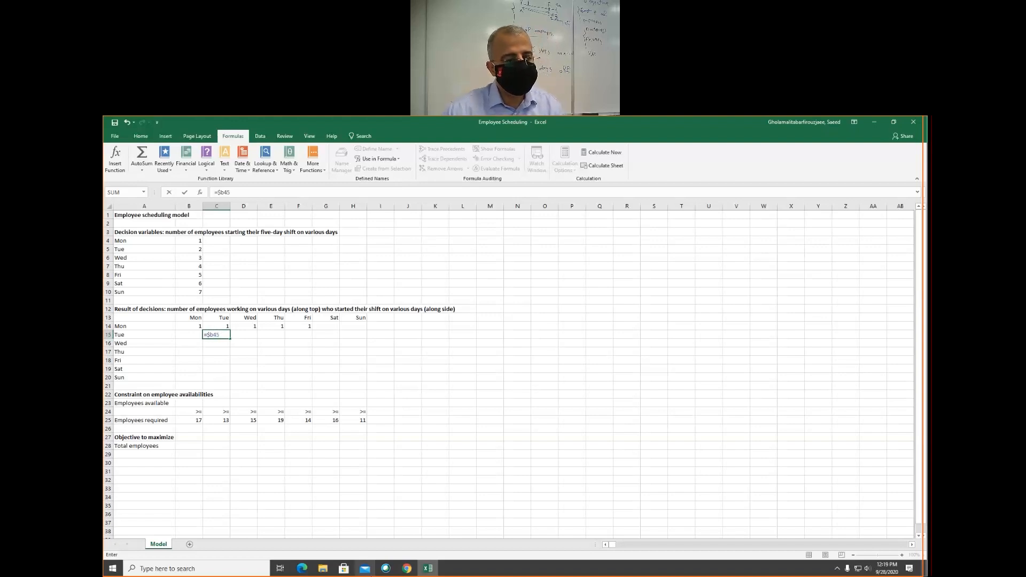
pyautogui.press('BackSpace')
pyautogui.press('BackSpace')
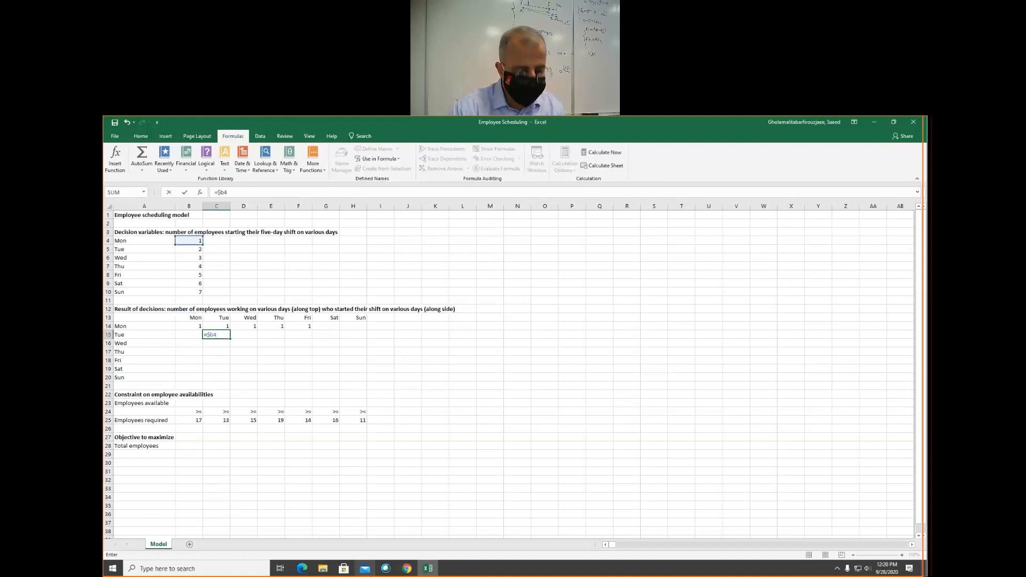
pyautogui.write('$5')
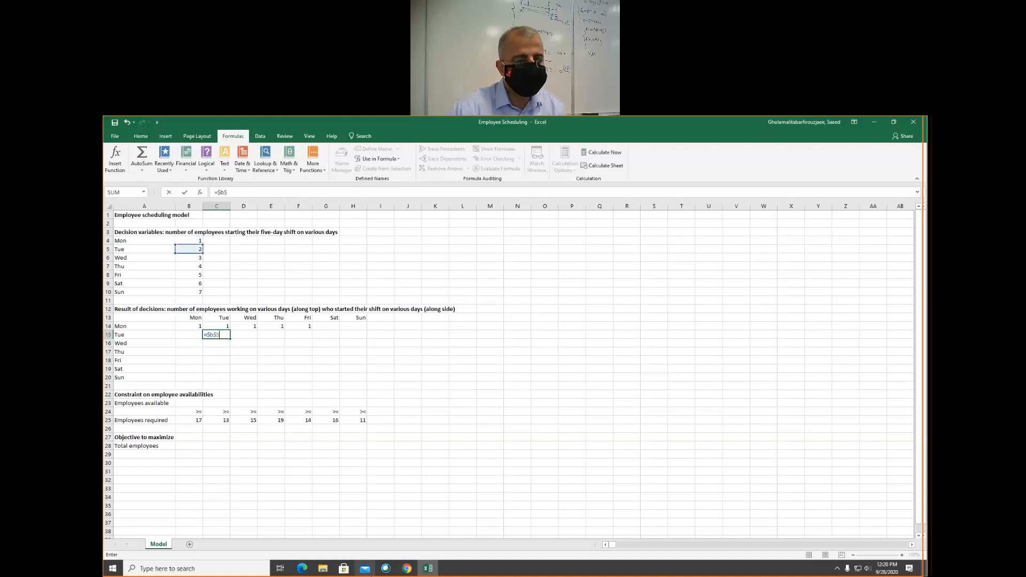
pyautogui.hotkey('ctrl', 'Return')
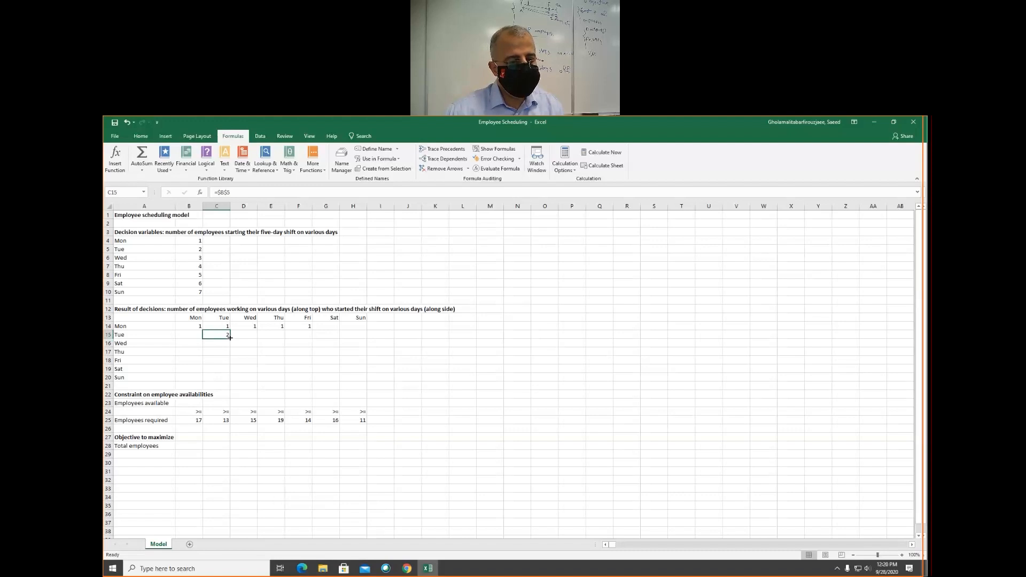
pyautogui.moveTo(229, 338); pyautogui.dragTo(341, 337)
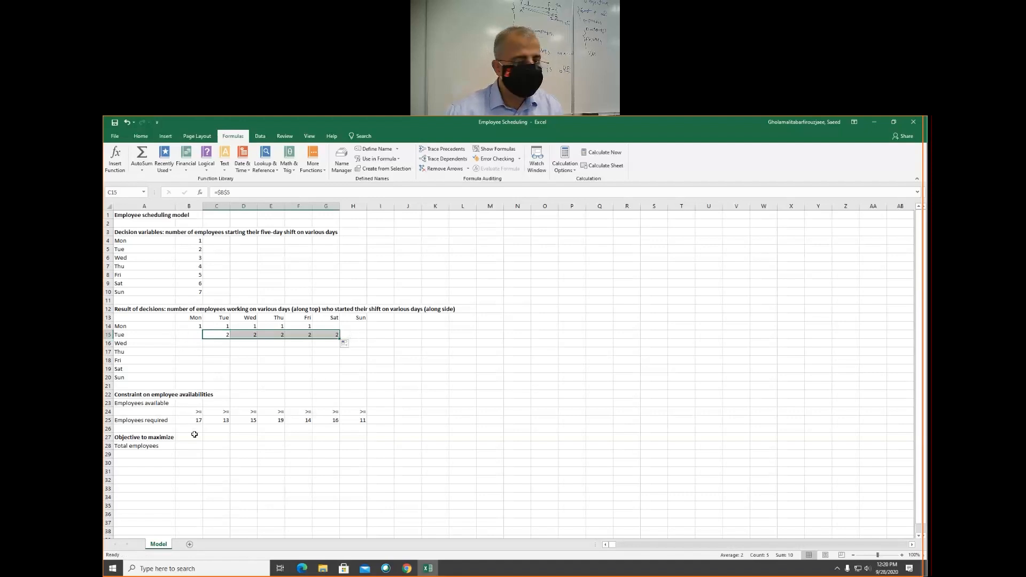
# - Enter =$B$6 in D16 and fill it across to H16, Wednesday through Sunday, for the Wednesday starters
pyautogui.click(242, 344)
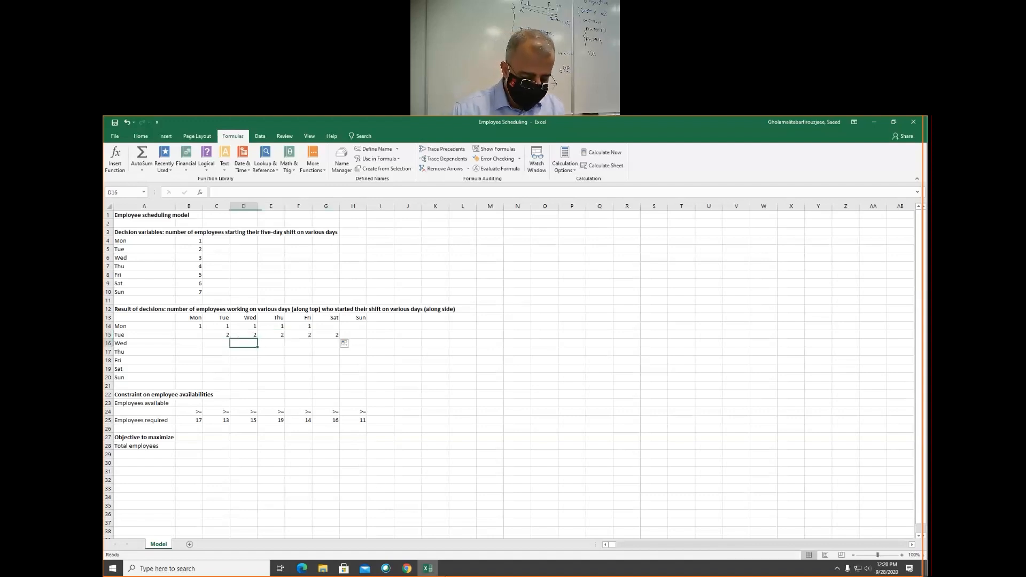
pyautogui.write('=$')
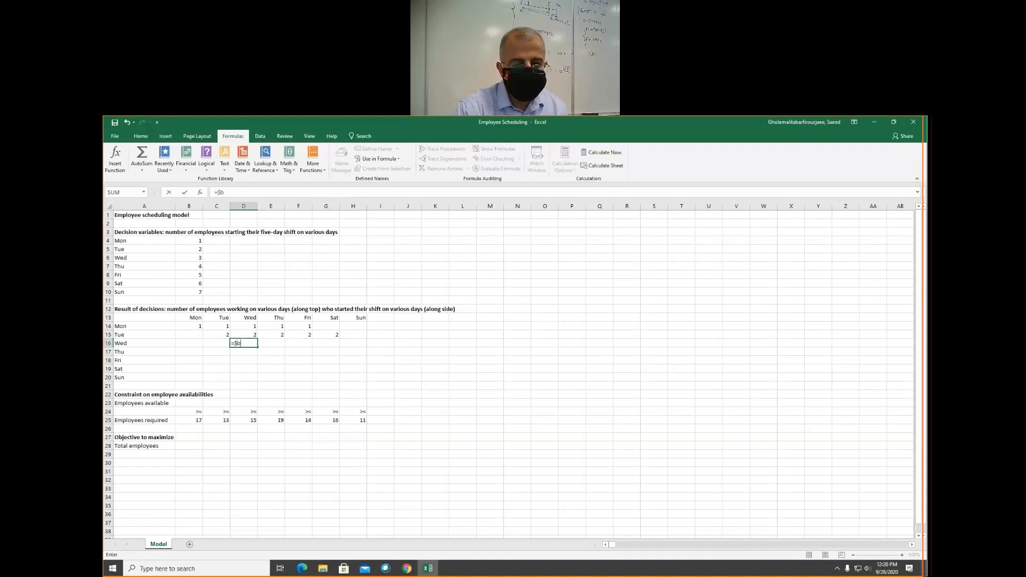
pyautogui.write('b$6')
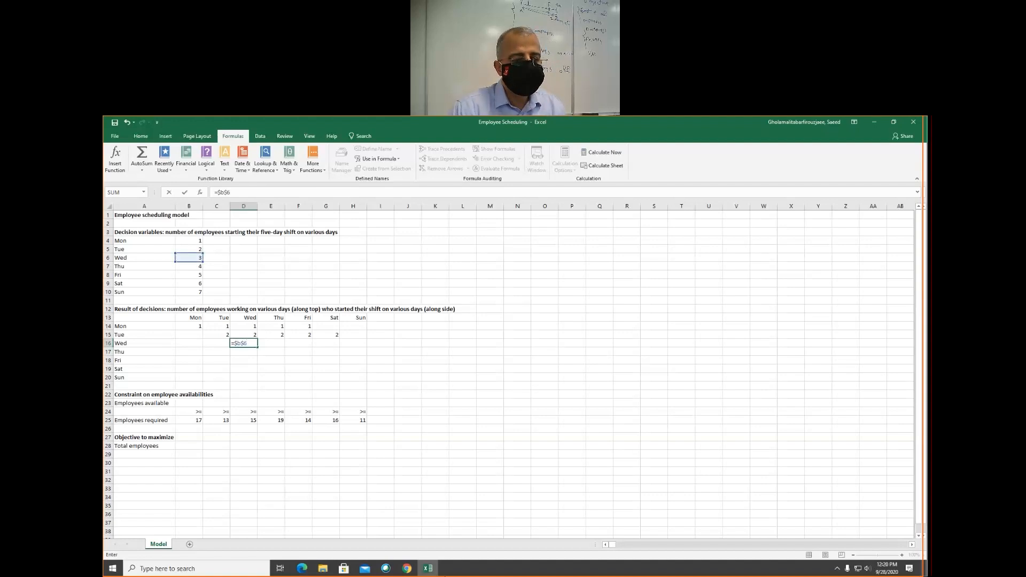
pyautogui.hotkey('ctrl', 'Return')
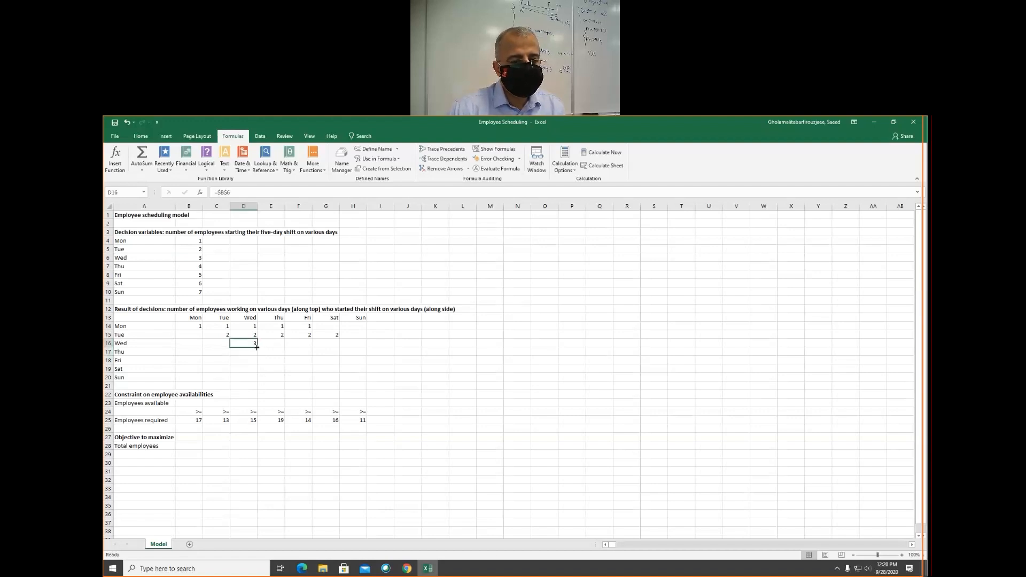
pyautogui.moveTo(256, 348); pyautogui.dragTo(257, 347)
pyautogui.moveTo(260, 347); pyautogui.dragTo(368, 374)
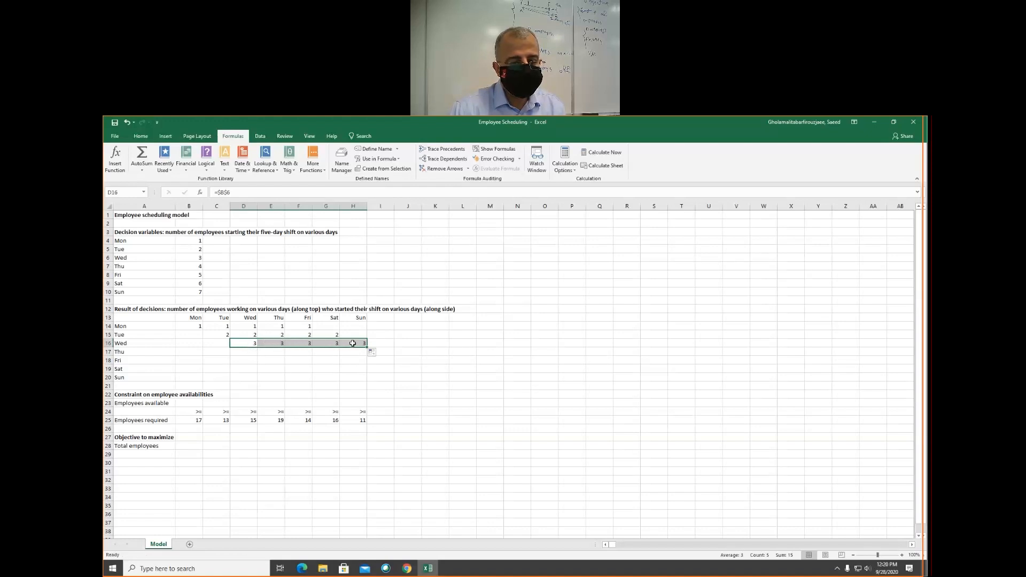
# - Enter =$B$7 in E17 and fill it across to H17, Thursday through Sunday, for the Thursday starters
pyautogui.click(270, 351)
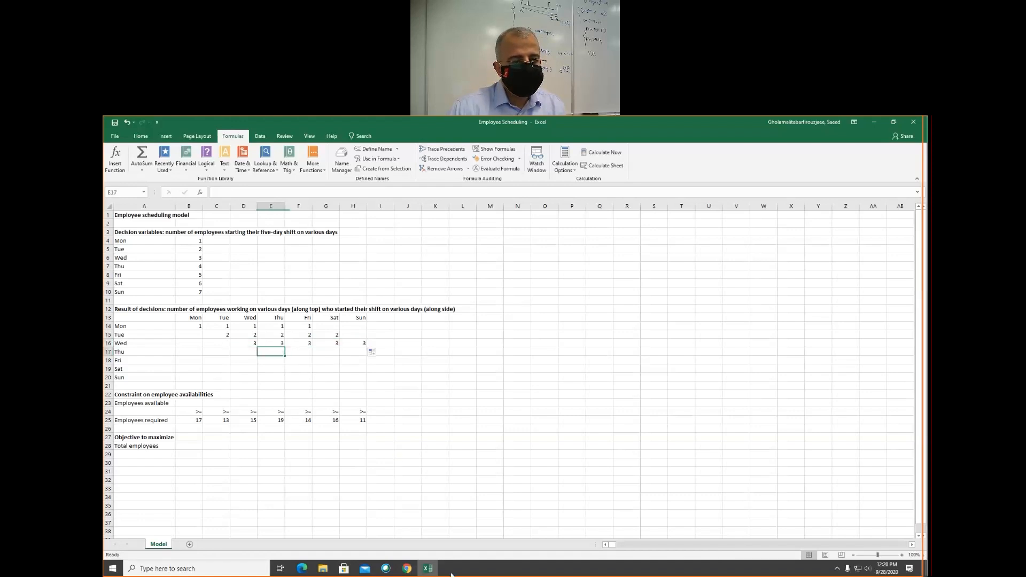
pyautogui.click(192, 267)
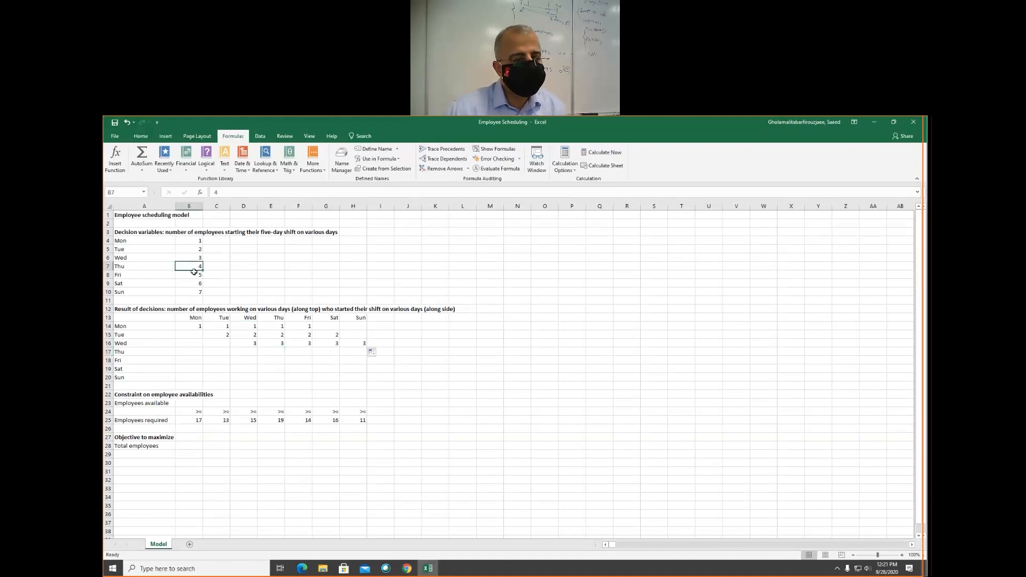
pyautogui.click(276, 351)
pyautogui.write('=')
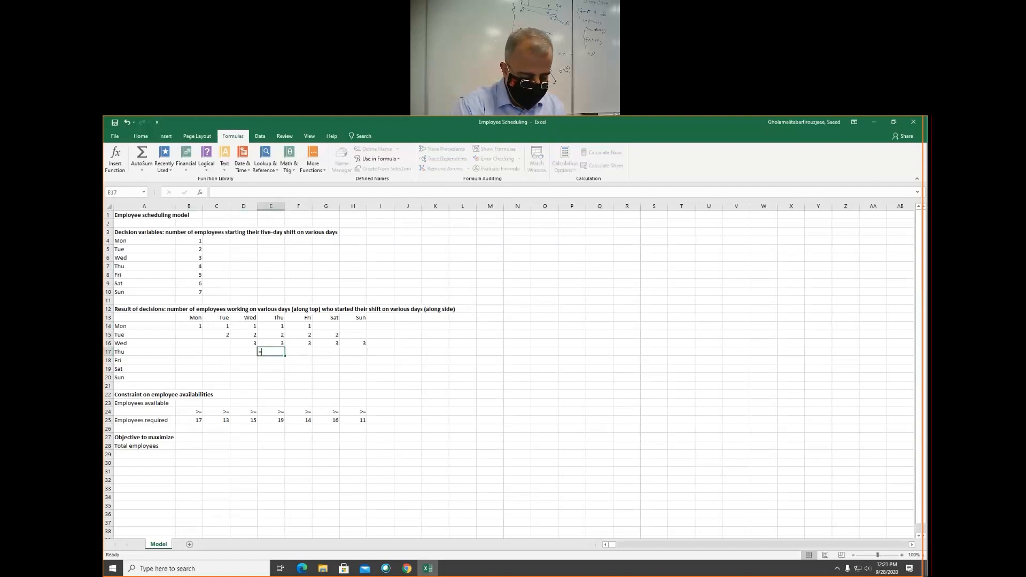
pyautogui.write('$b$7')
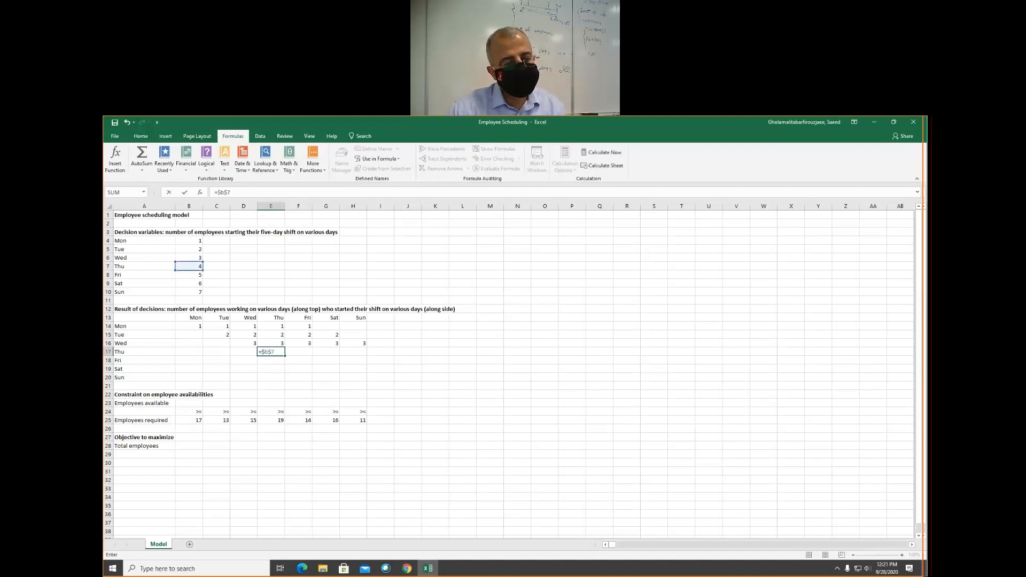
pyautogui.press('Tab')
pyautogui.press('Left')
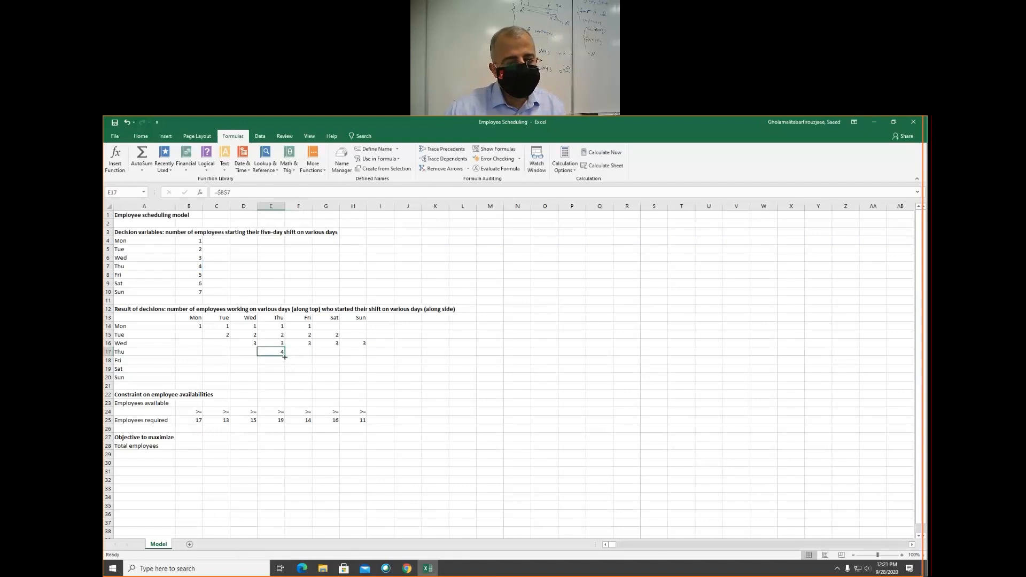
pyautogui.moveTo(285, 355); pyautogui.dragTo(362, 355)
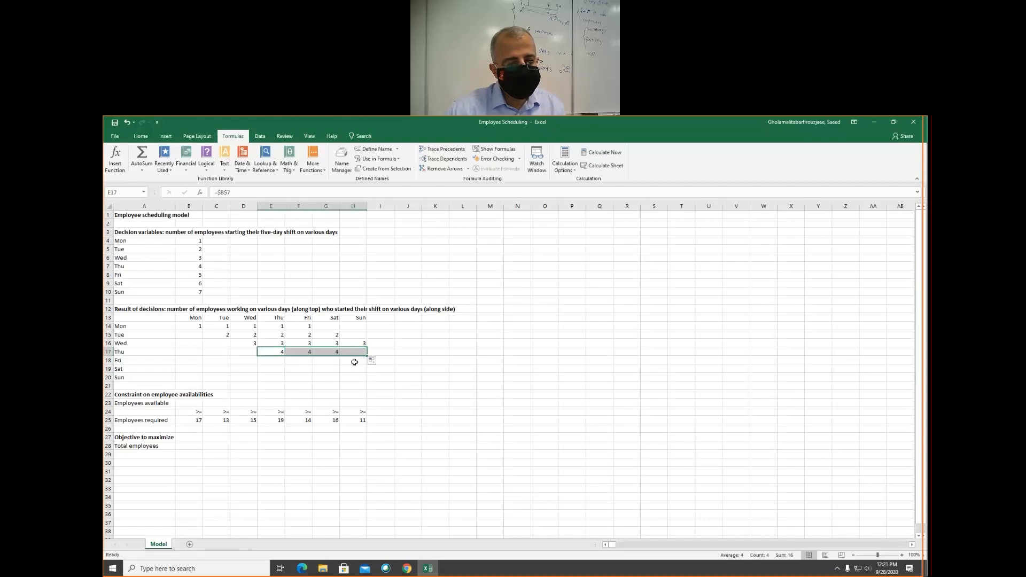
# - Copy the Thursday starters' formula from E17 into B17 to cover Monday
pyautogui.click(273, 351)
pyautogui.hotkey('ctrl', 'c')
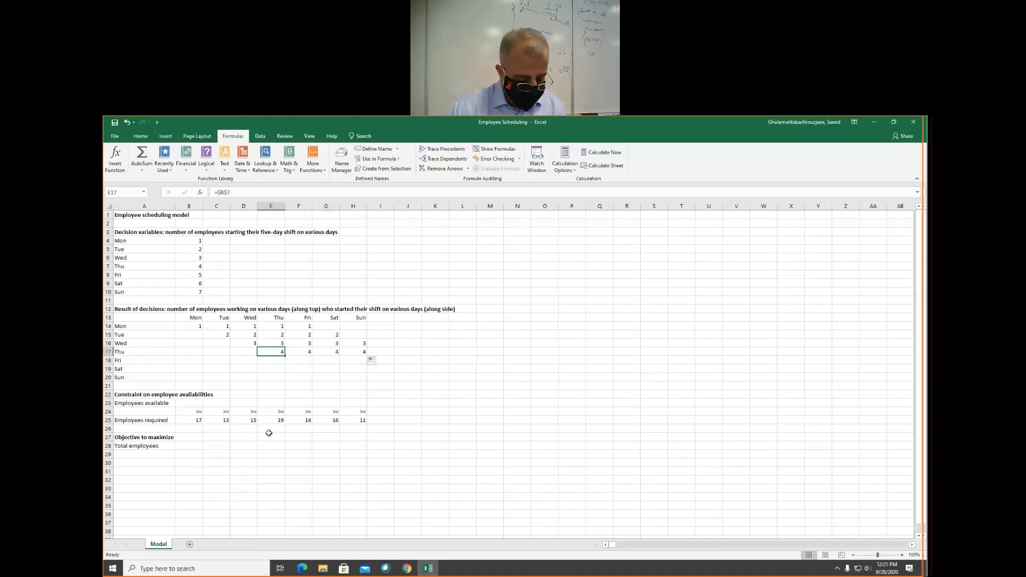
pyautogui.click(190, 352)
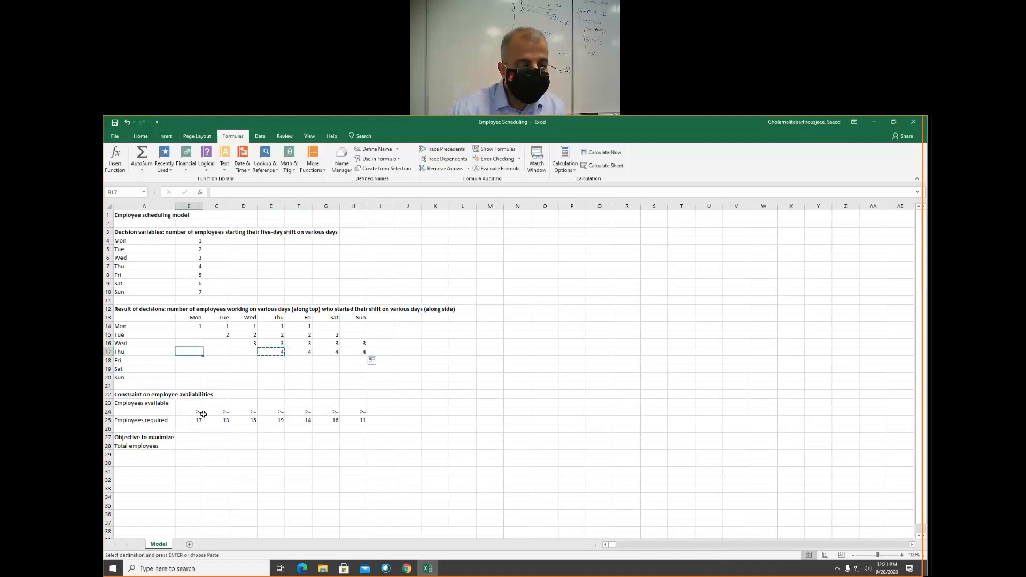
pyautogui.hotkey('ctrl', 'v')
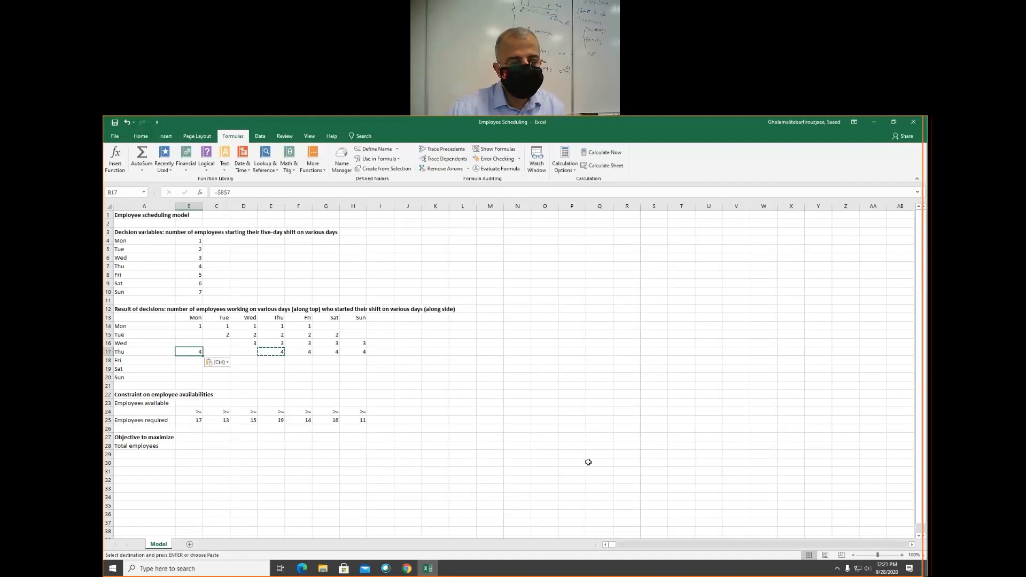
pyautogui.click(254, 360)
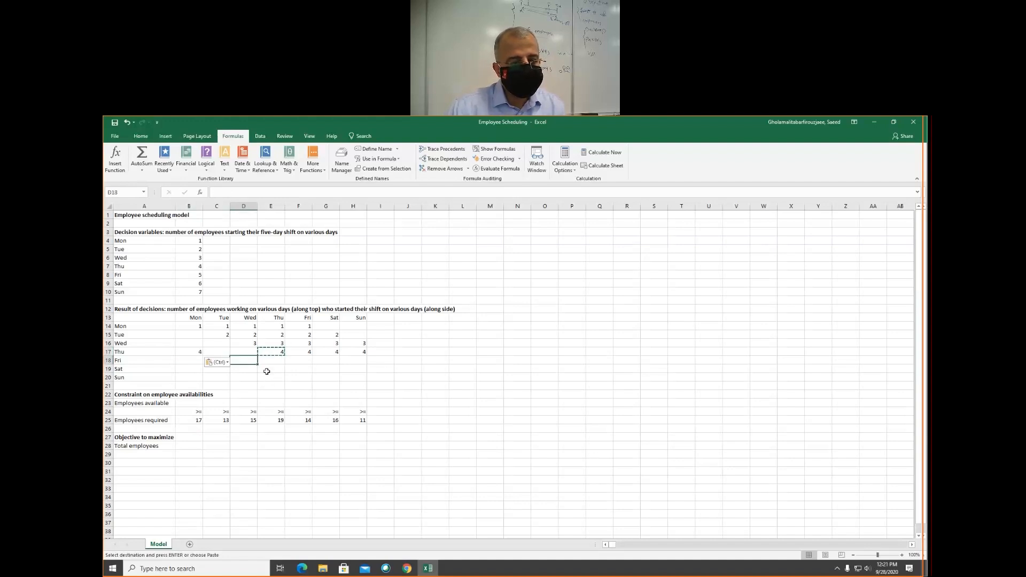
pyautogui.click(270, 370)
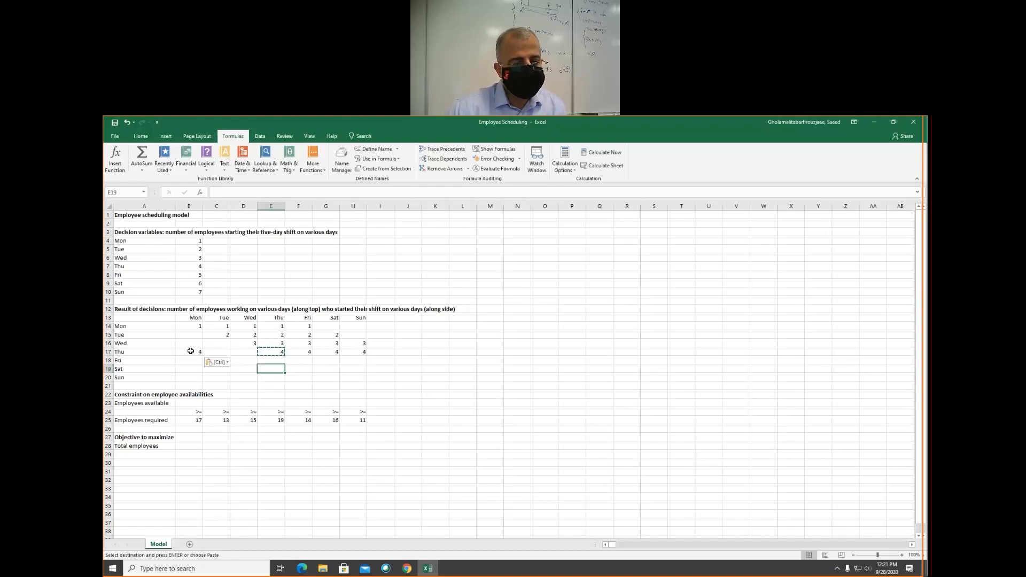
pyautogui.click(218, 351)
pyautogui.click(243, 351)
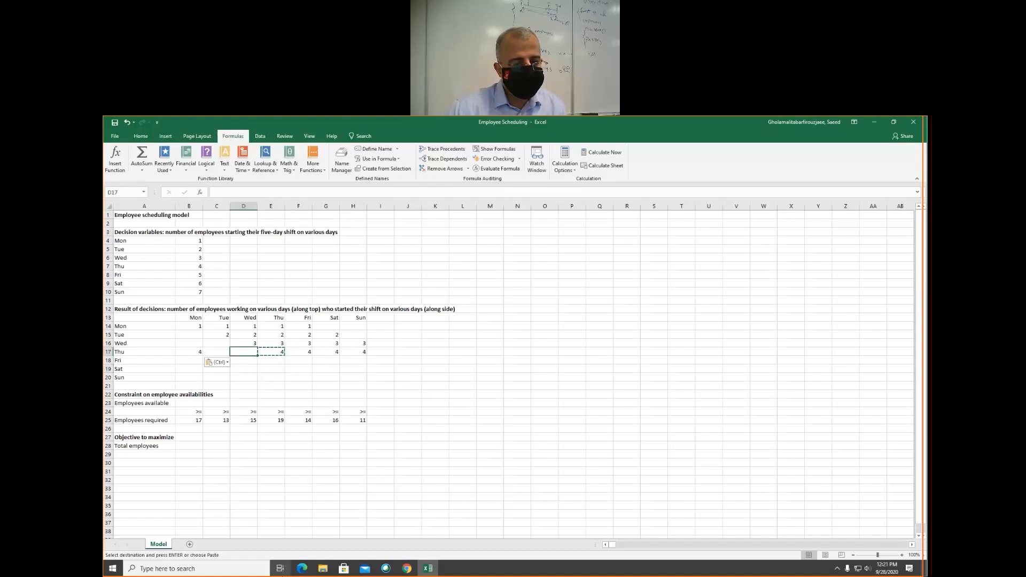
pyautogui.click(316, 363)
pyautogui.click(301, 367)
# - Enter =$B$8 in F18 and fill it across to H18, Friday through Sunday, for the Friday starters
pyautogui.click(297, 362)
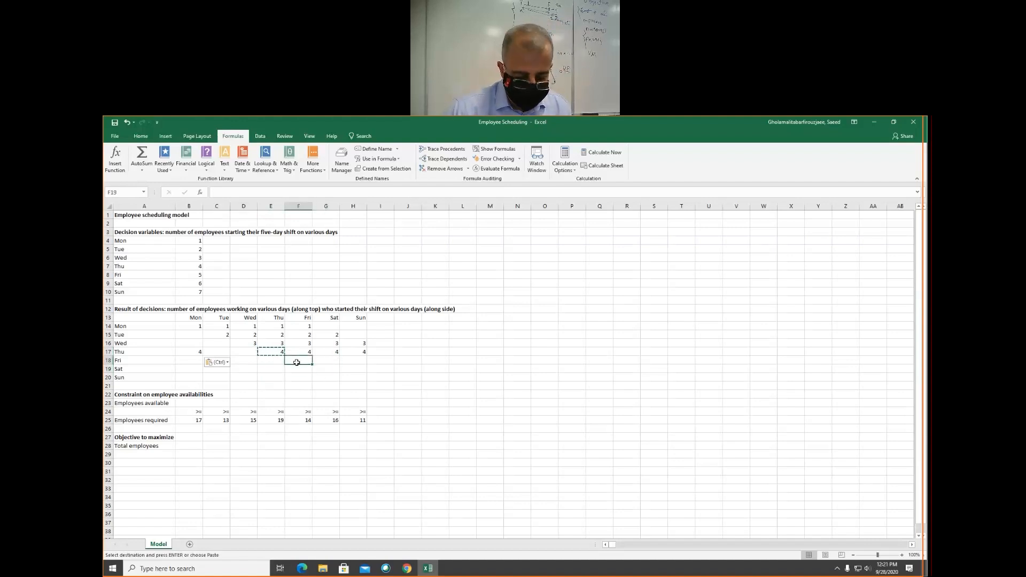
pyautogui.write('=$')
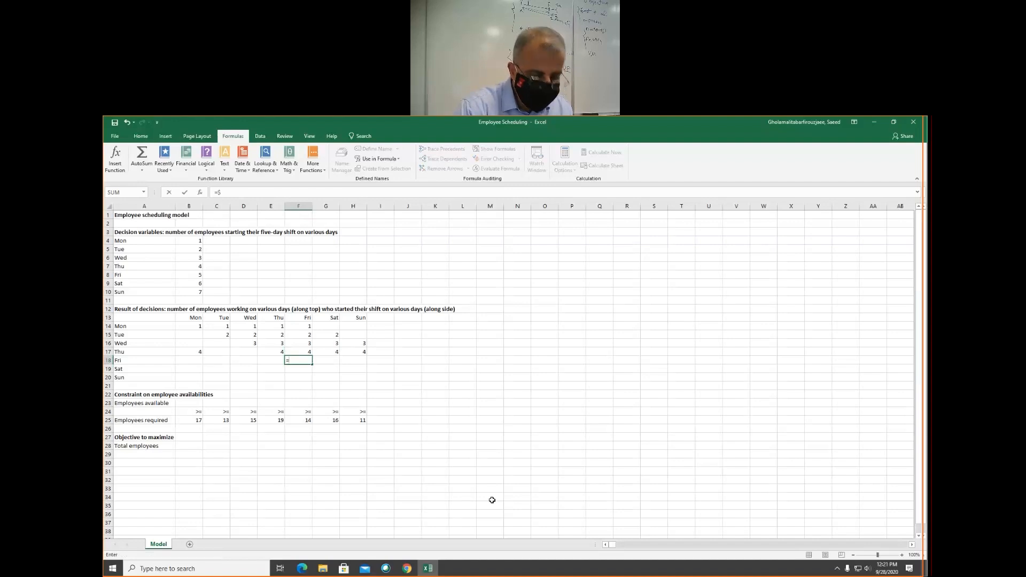
pyautogui.write('b')
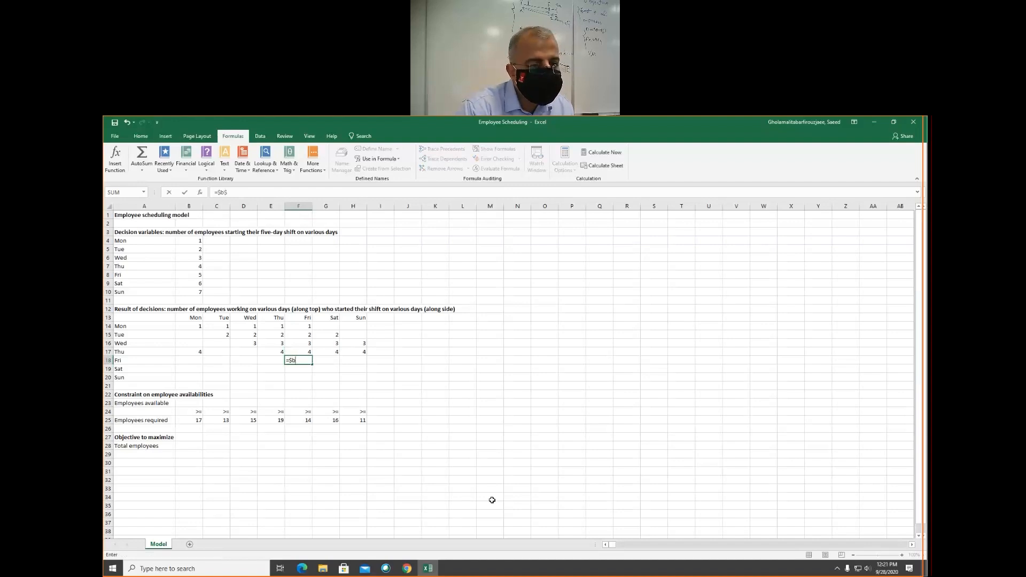
pyautogui.write('$')
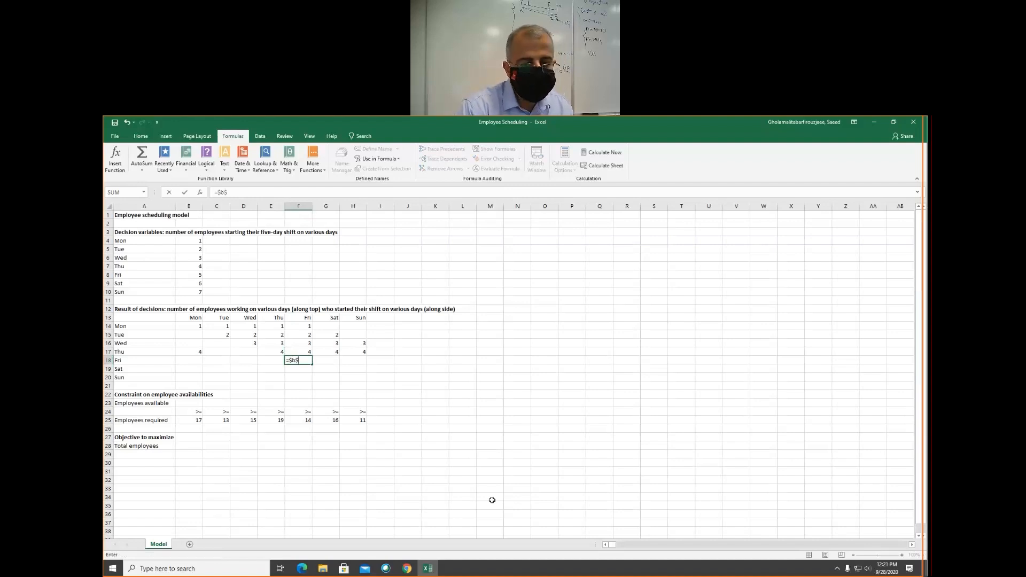
pyautogui.write('8')
pyautogui.press('Return')
pyautogui.press('Up')
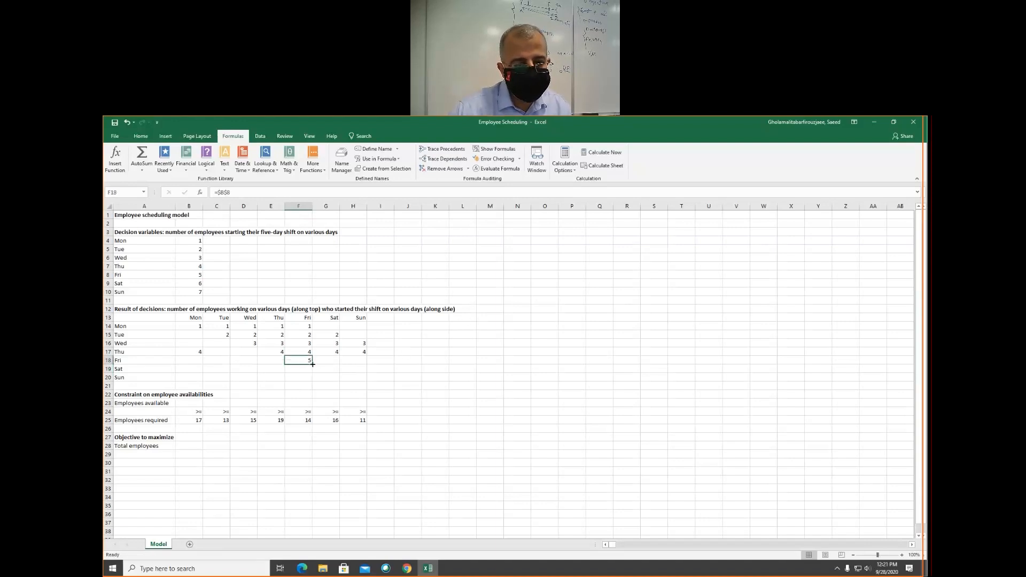
pyautogui.moveTo(334, 363); pyautogui.dragTo(366, 369)
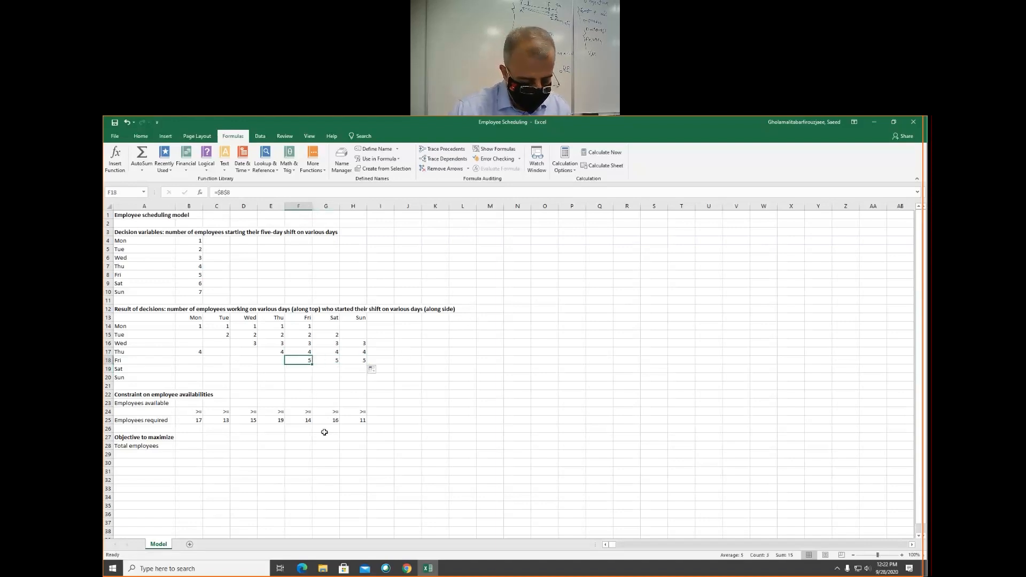
# - Copy the Friday starters' formula from F18 into B18 and C18 to cover Monday and Tuesday
pyautogui.hotkey('ctrl', 'c')
pyautogui.click(194, 359)
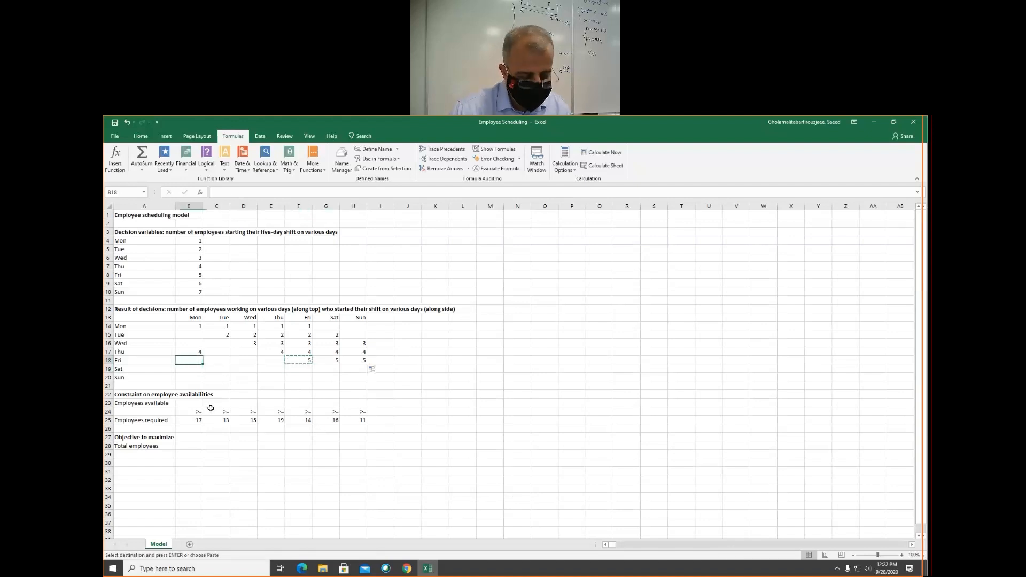
pyautogui.hotkey('ctrl', 'v')
pyautogui.click(215, 359)
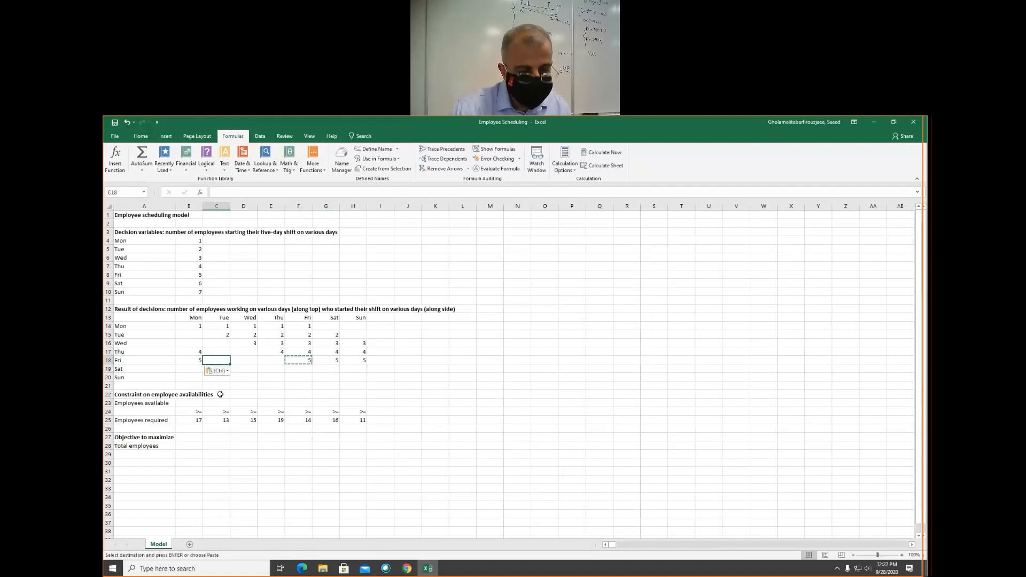
pyautogui.hotkey('ctrl', 'v')
pyautogui.click(243, 360)
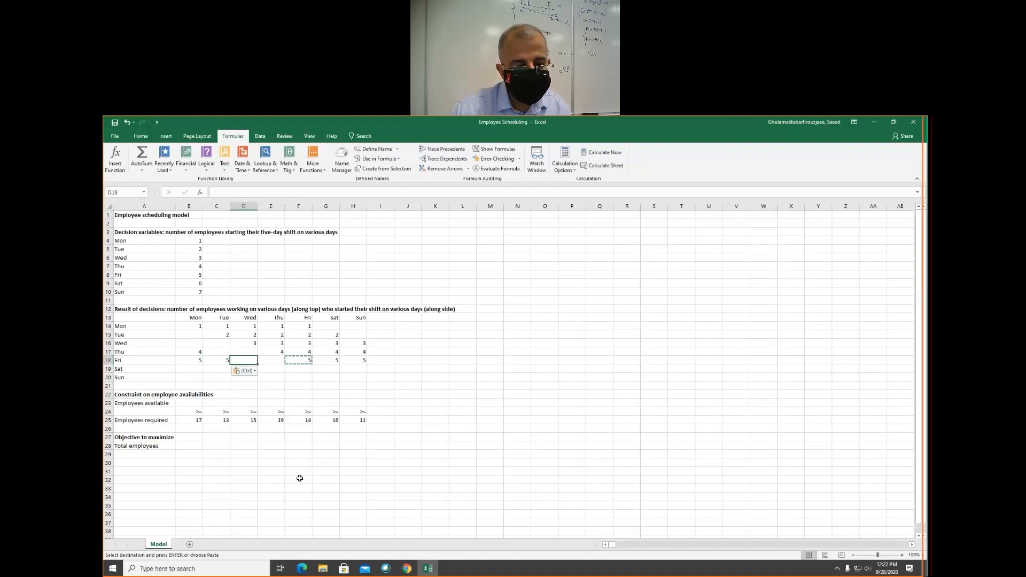
# - Enter =$B$9 in G19 for the Saturday starters and copy it into H19 for Sunday
pyautogui.click(327, 368)
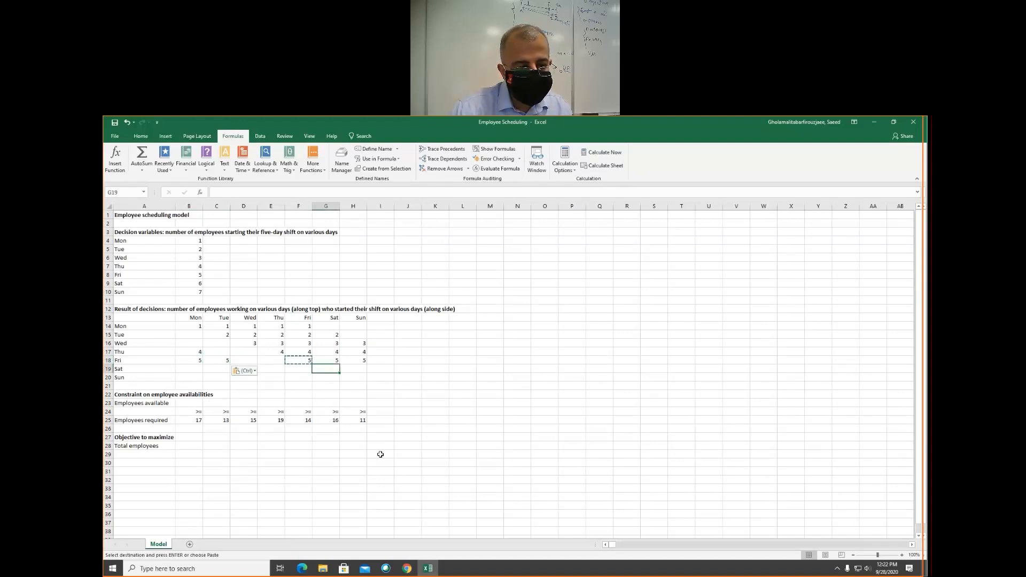
pyautogui.write('=')
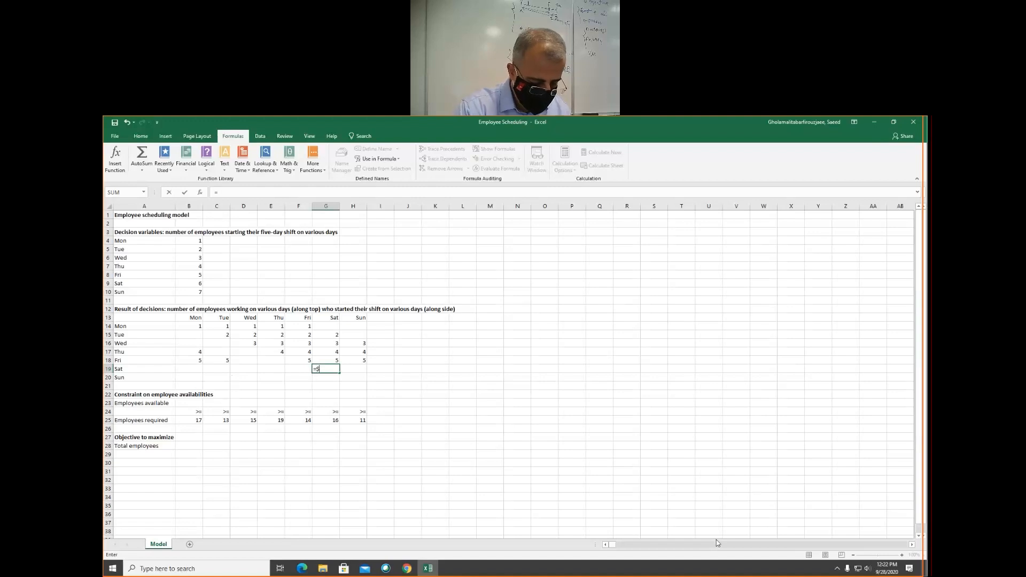
pyautogui.write('$b$')
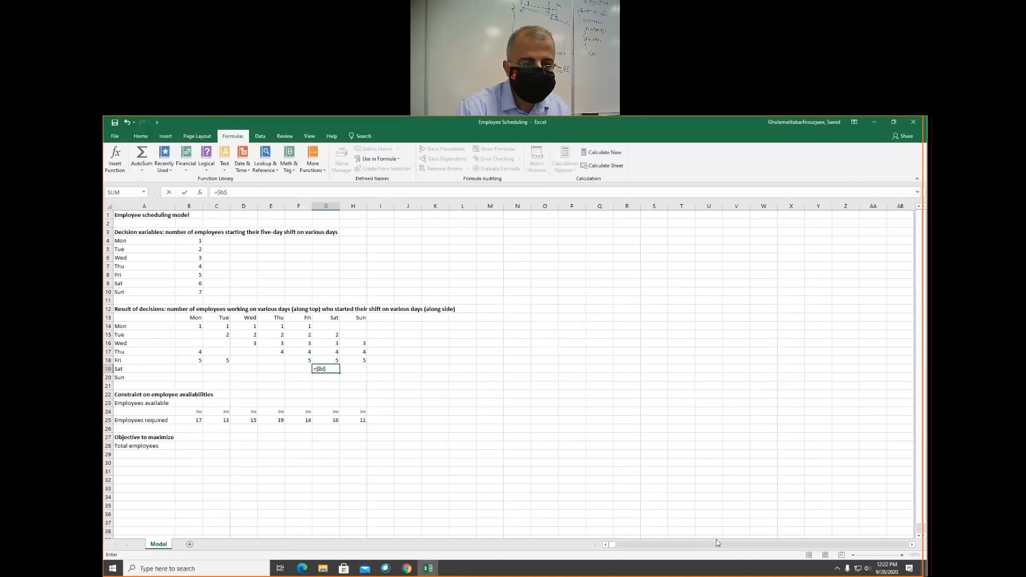
pyautogui.write('9')
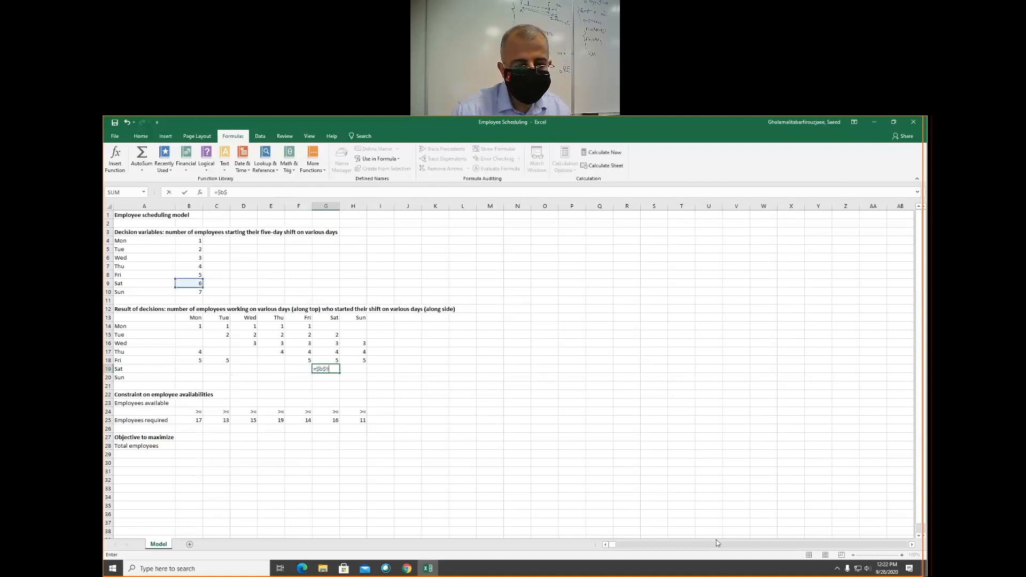
pyautogui.hotkey('ctrl', 'Return')
pyautogui.hotkey('ctrl', 'c')
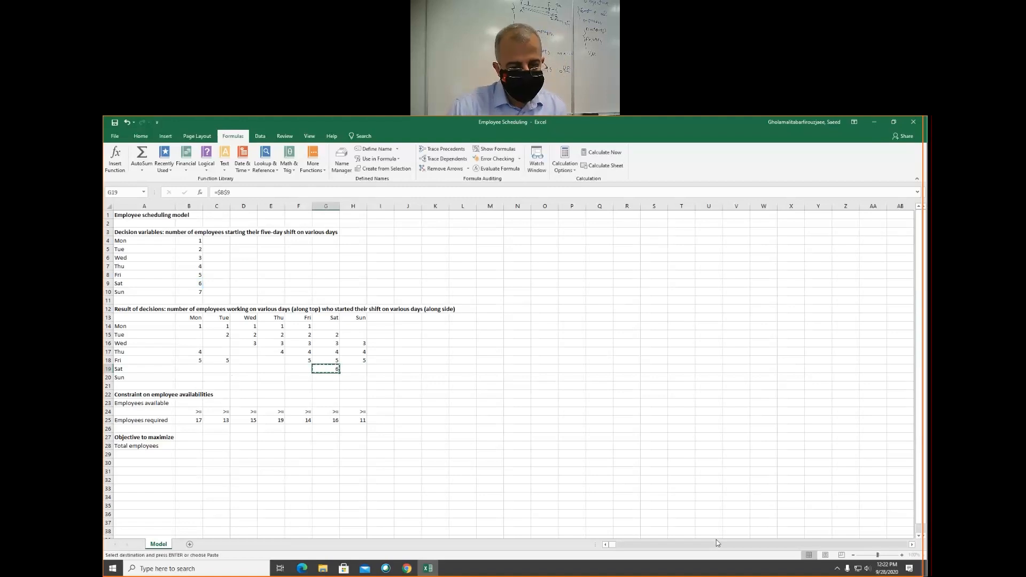
pyautogui.press('Right')
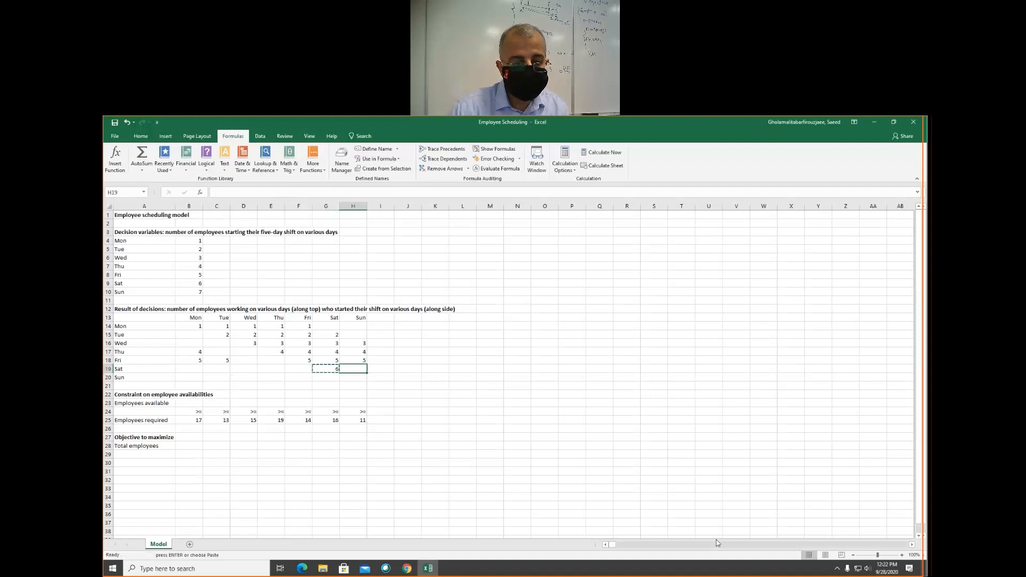
pyautogui.hotkey('ctrl', 'v')
# - Paste the Saturday starters' formula into B19, C19 and D19, Monday through Wednesday
pyautogui.press('Left')
pyautogui.press('Left')
pyautogui.press('Left')
pyautogui.press('Left')
pyautogui.press('Left')
pyautogui.press('Left')
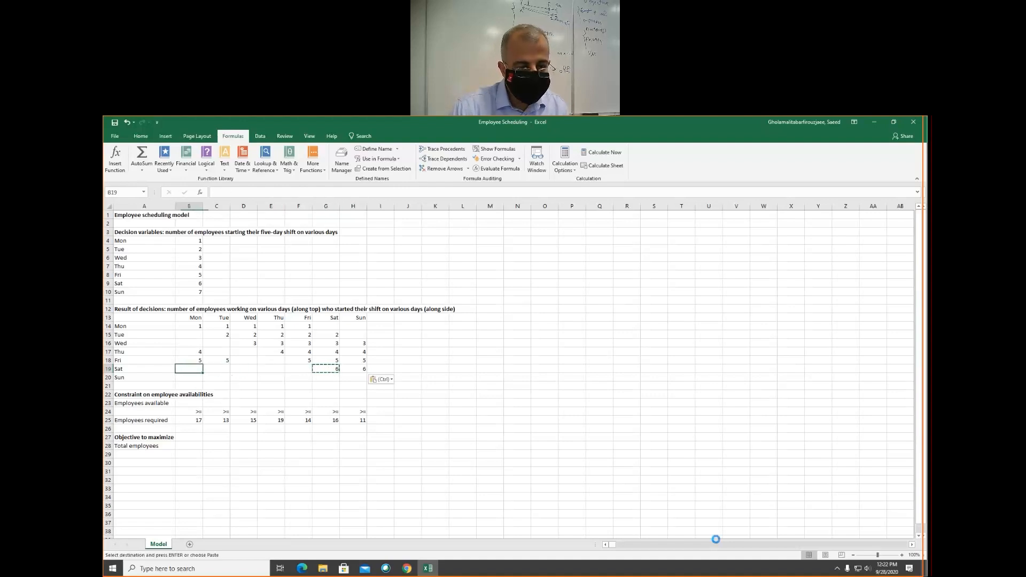
pyautogui.hotkey('ctrl', 'v')
pyautogui.press('Right')
pyautogui.hotkey('ctrl', 'v')
pyautogui.press('Right')
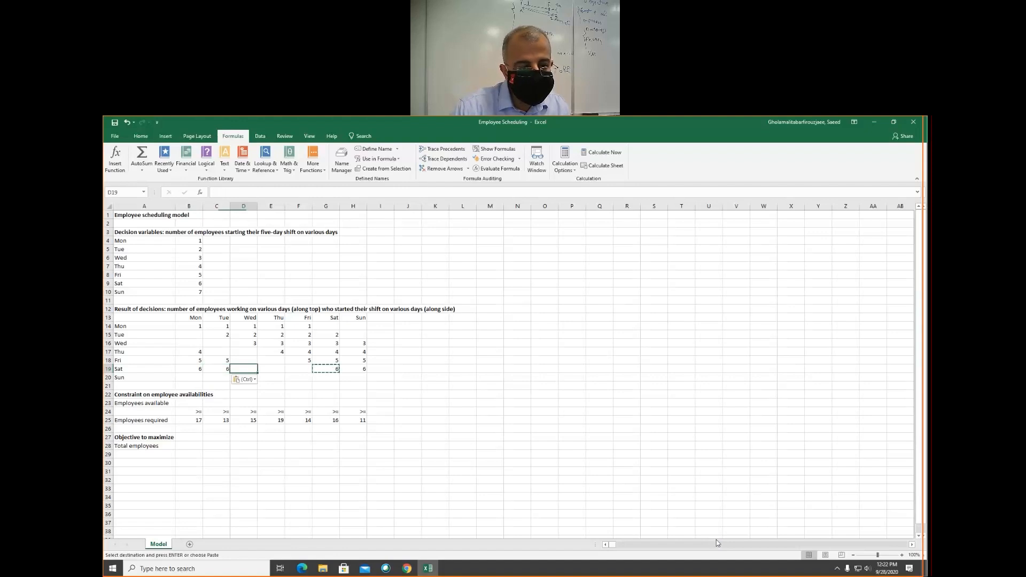
pyautogui.hotkey('ctrl', 'v')
# - Enter =$B$10 in H20 for the Sunday starters' first workday
pyautogui.press('Right')
pyautogui.press('Right')
pyautogui.press('Right')
pyautogui.press('Right')
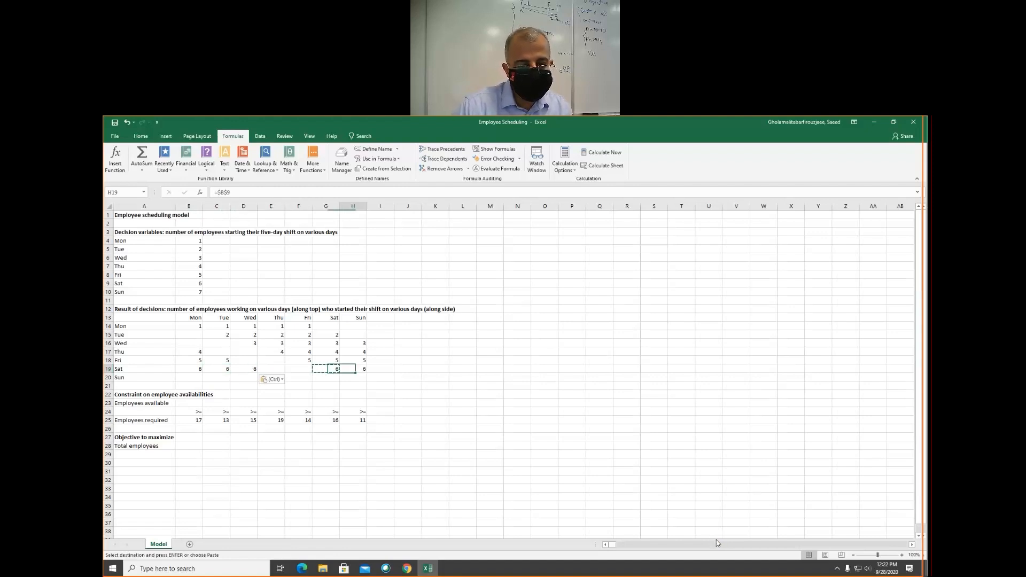
pyautogui.press('Down')
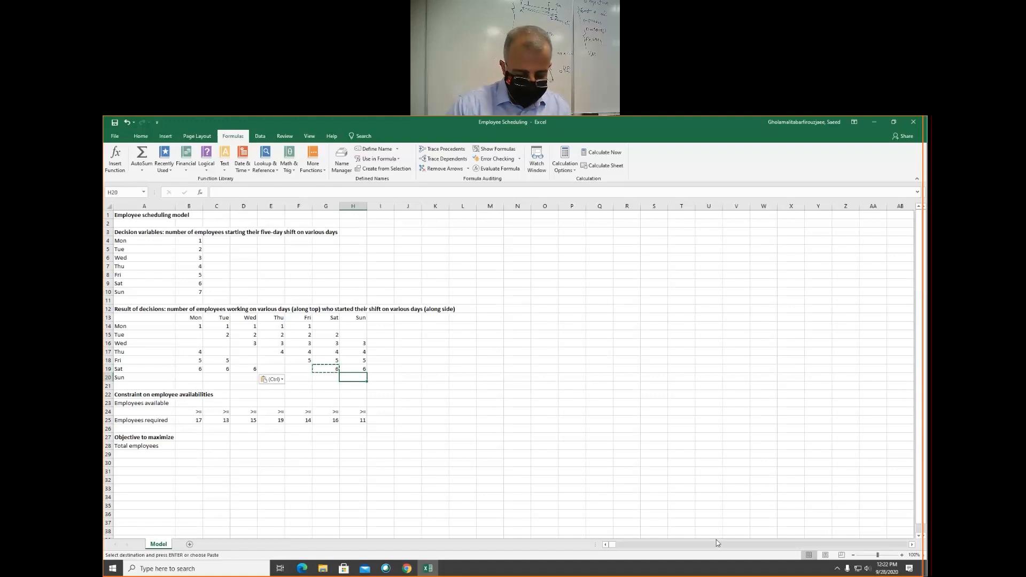
pyautogui.write('=$')
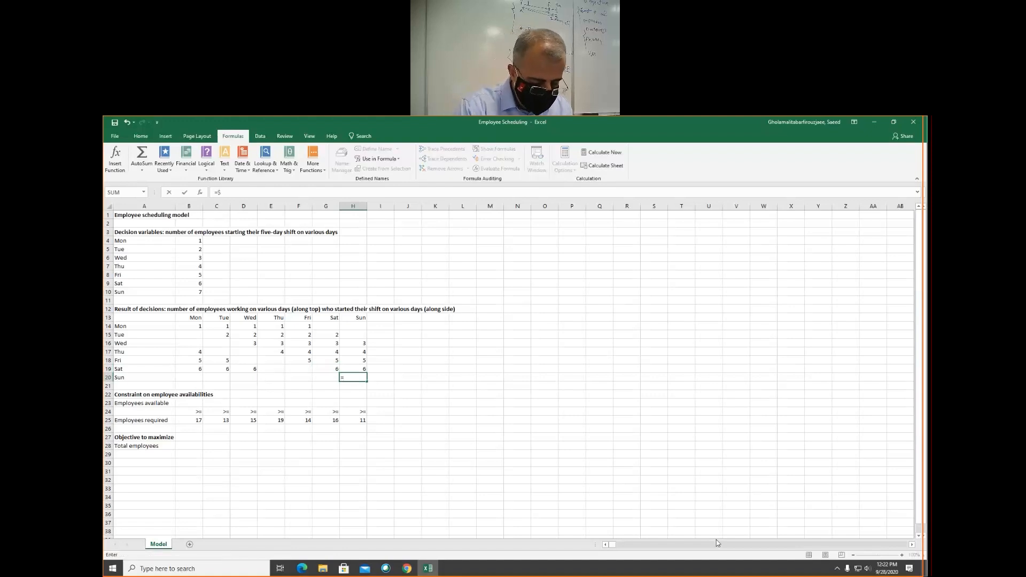
pyautogui.write('b$10')
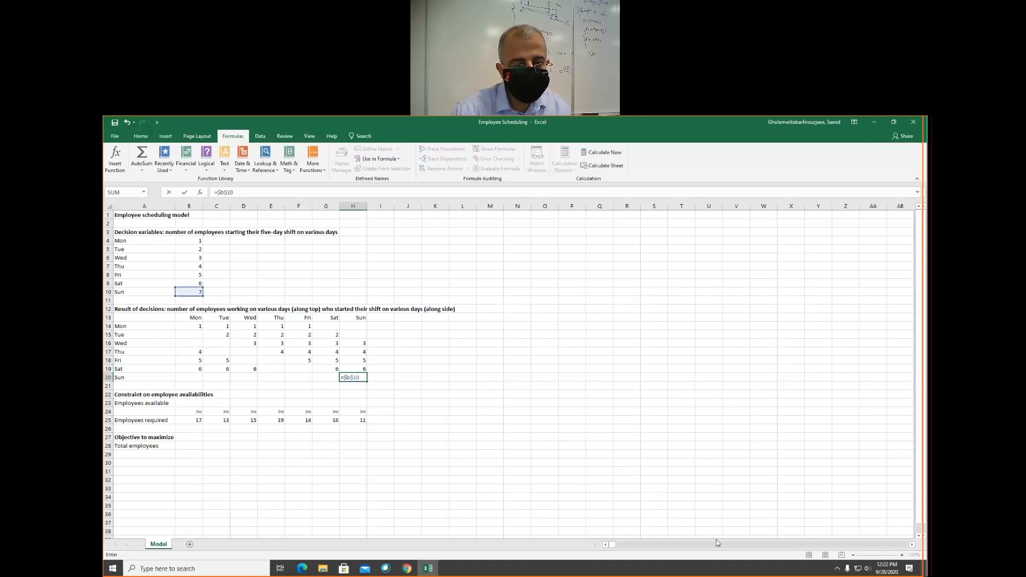
pyautogui.hotkey('ctrl', 'Return')
# - Copy the Sunday starters' formula from H20 into B20 through E20, Monday through Thursday
pyautogui.hotkey('ctrl', 'c')
pyautogui.press('Left')
pyautogui.press('Left')
pyautogui.press('Left')
pyautogui.press('Left')
pyautogui.press('Left')
pyautogui.press('Left')
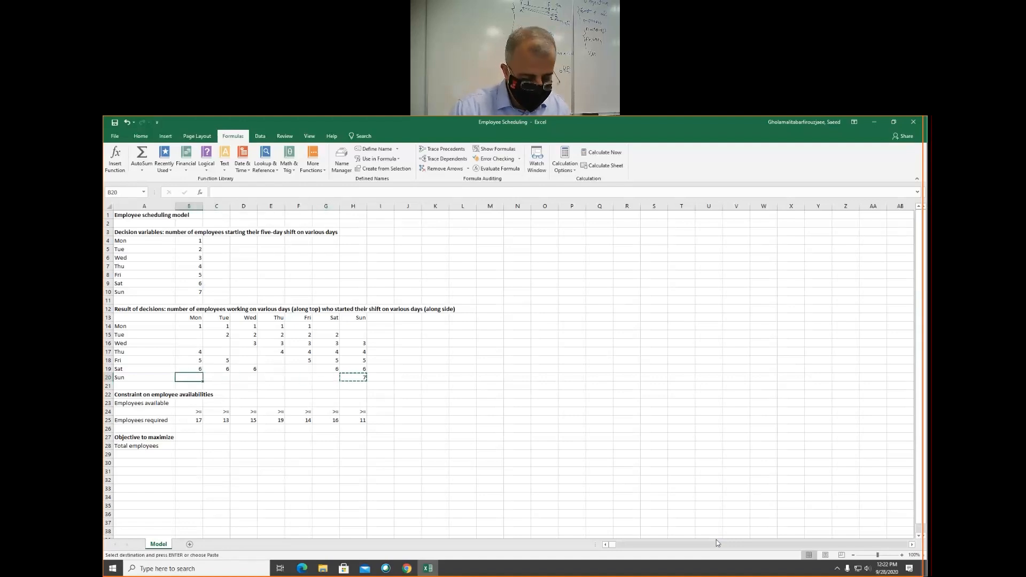
pyautogui.hotkey('ctrl', 'v')
pyautogui.press('Right')
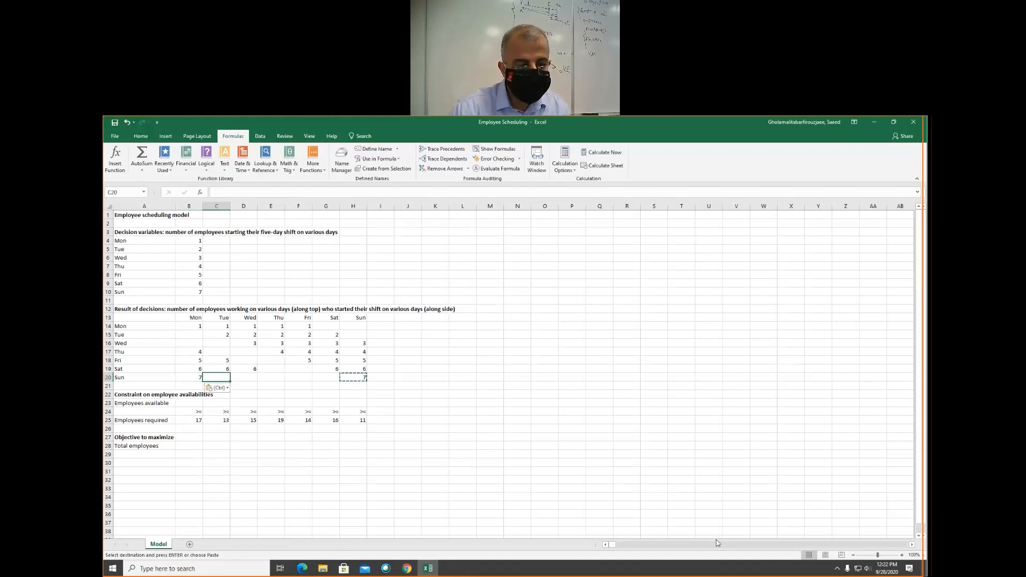
pyautogui.hotkey('ctrl', 'v')
pyautogui.press('Right')
pyautogui.hotkey('ctrl', 'v')
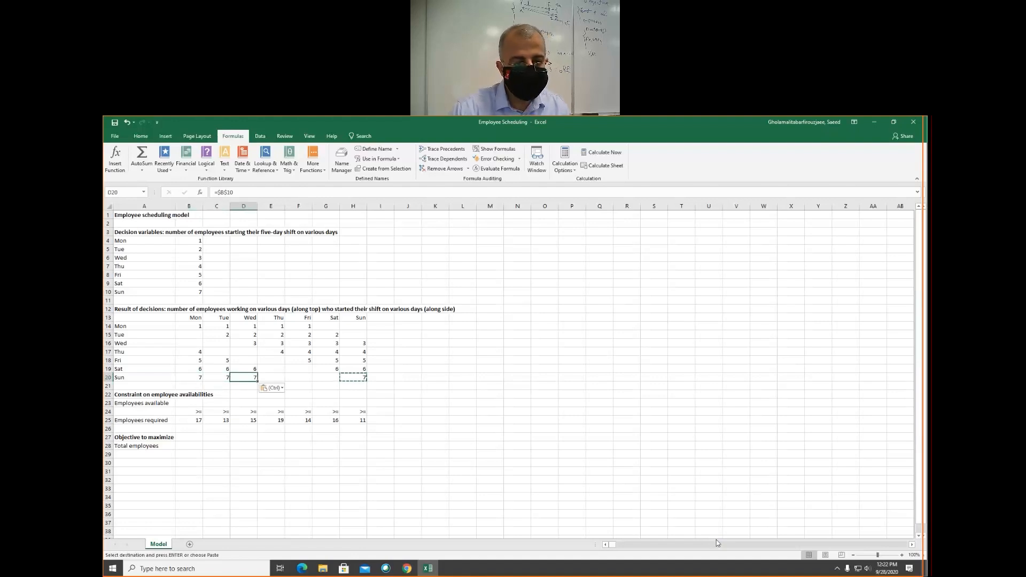
pyautogui.press('Right')
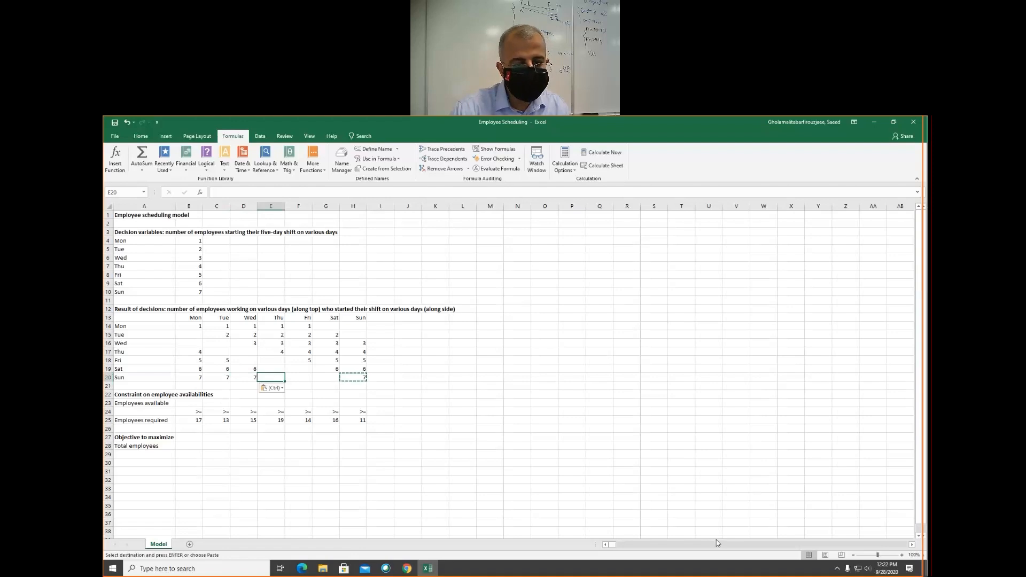
pyautogui.hotkey('ctrl', 'v')
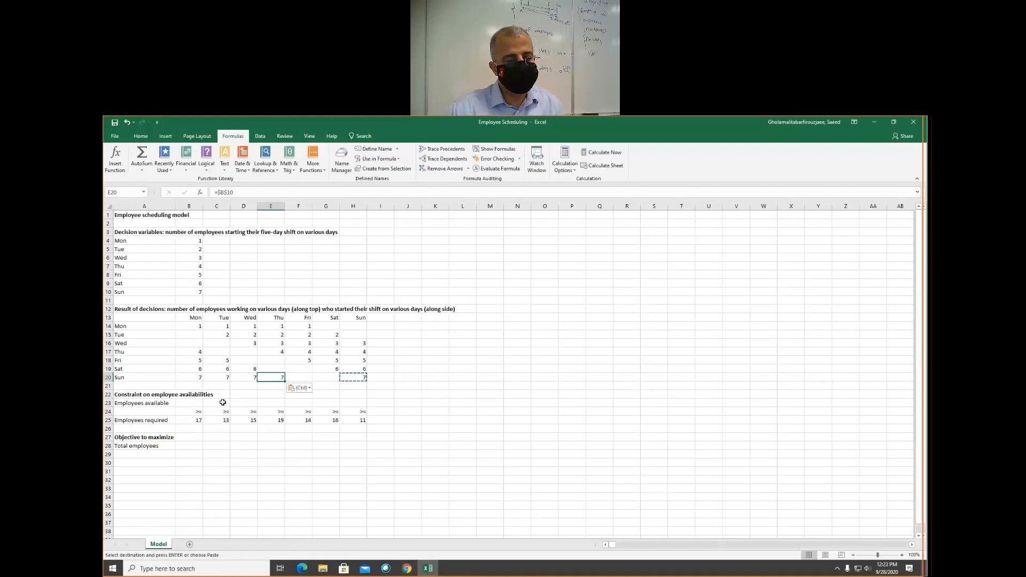
# - Enter =SUM(B14:B20) in B23 to total the employees available on Monday
pyautogui.click(222, 395)
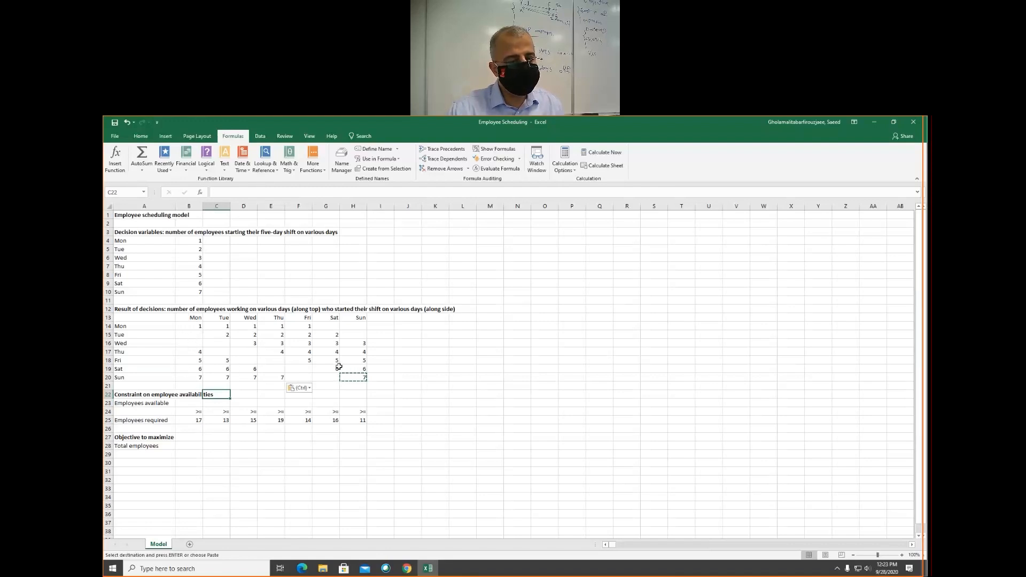
pyautogui.moveTo(192, 326); pyautogui.dragTo(189, 377)
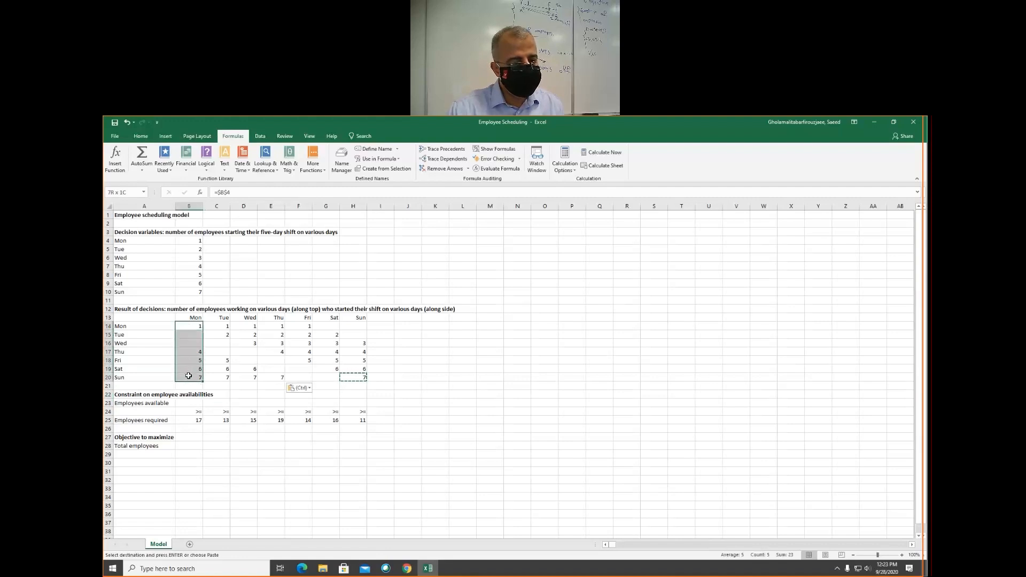
pyautogui.click(188, 404)
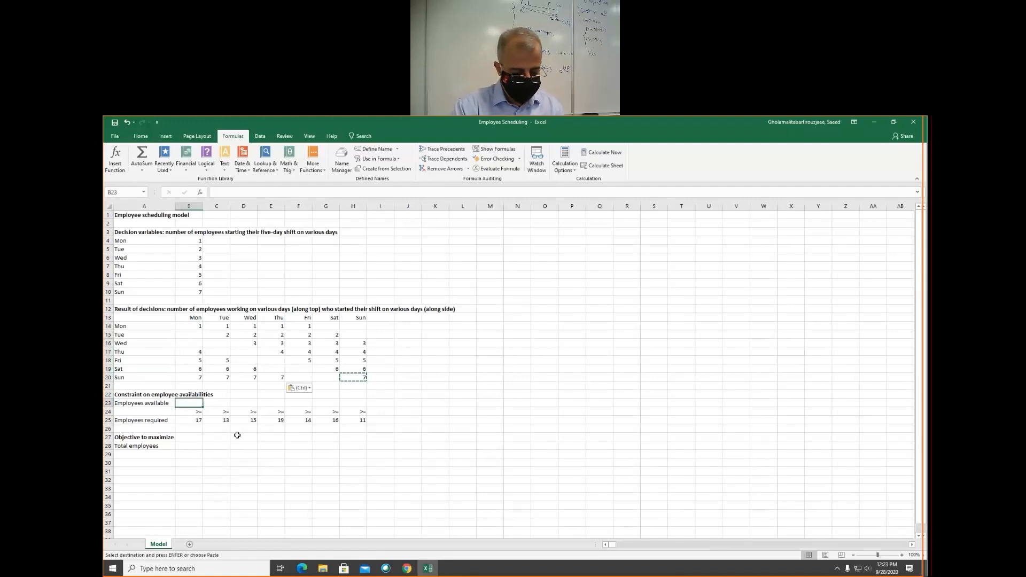
pyautogui.write('=SUM(')
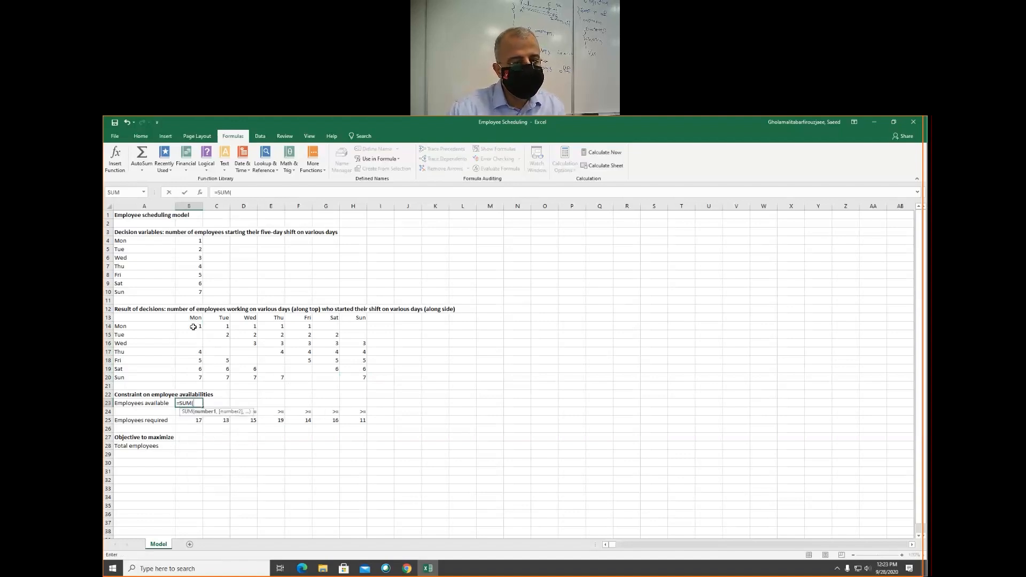
pyautogui.moveTo(193, 326); pyautogui.dragTo(192, 377)
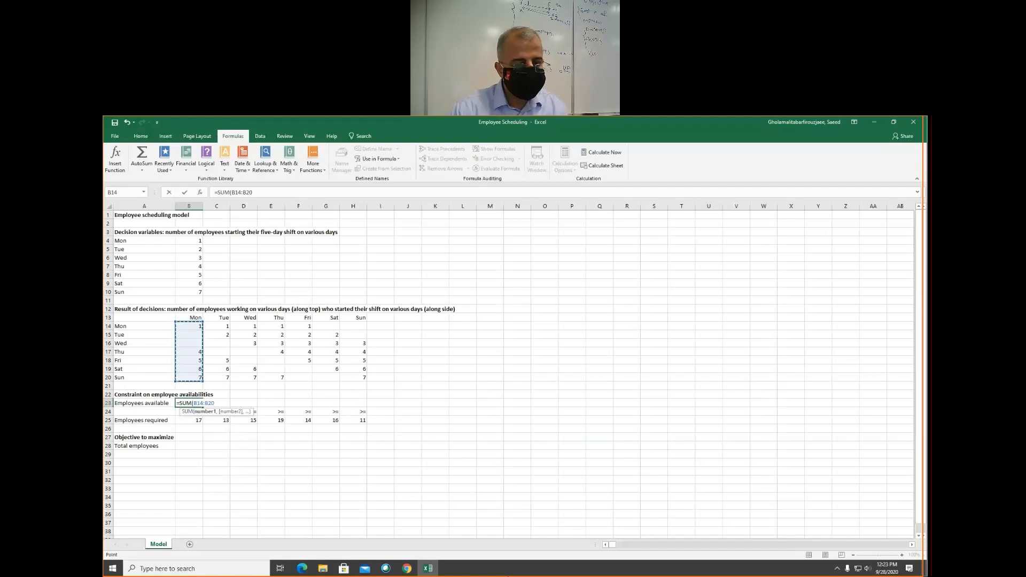
pyautogui.write(')')
pyautogui.hotkey('ctrl', 'Return')
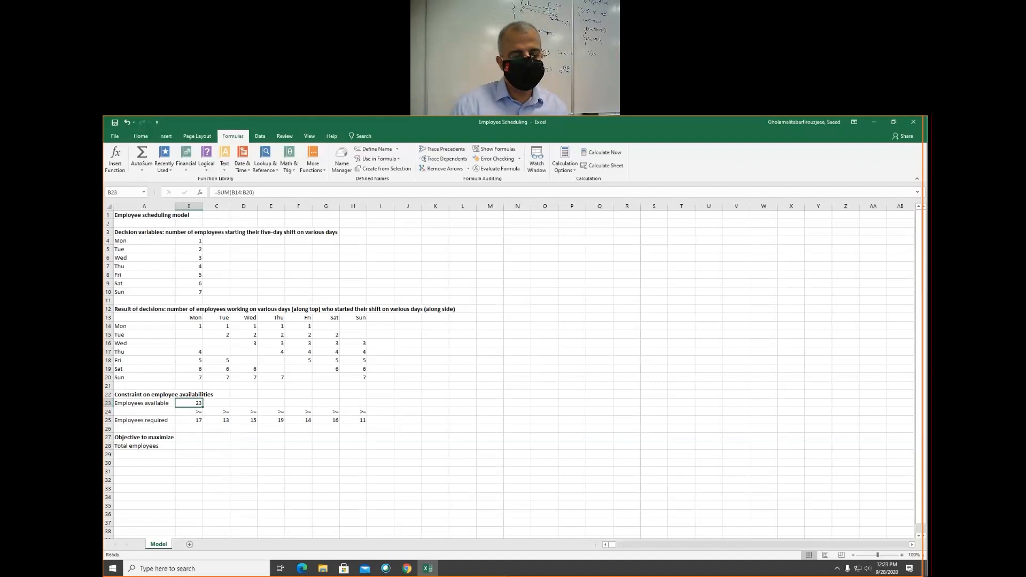
# - Copy the Monday availability total from B23 across C23 through H23, and check Tuesday's copied formula
pyautogui.click(216, 403)
pyautogui.press('Left')
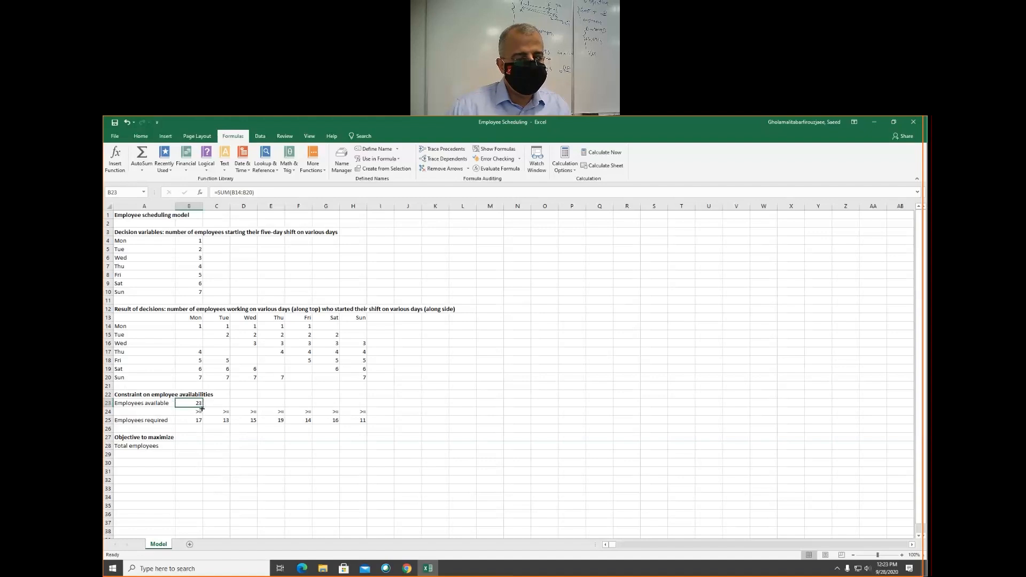
pyautogui.moveTo(203, 406); pyautogui.dragTo(361, 404)
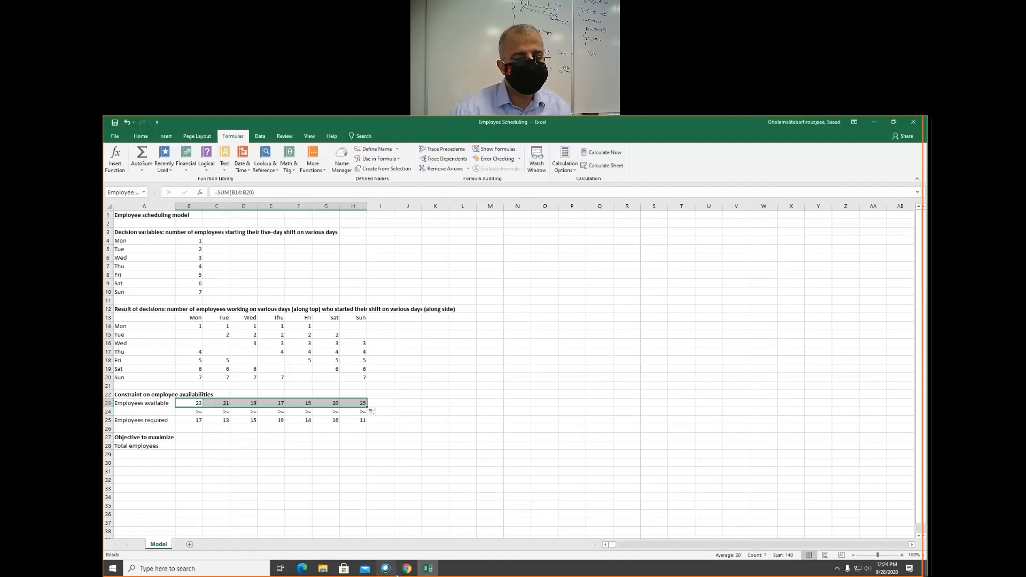
pyautogui.moveTo(396, 575)
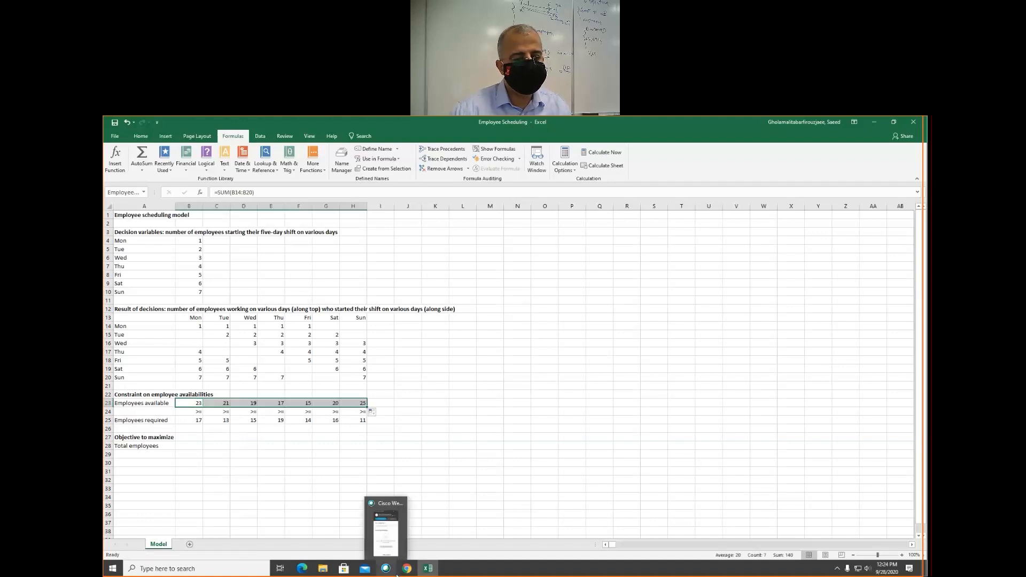
pyautogui.click(221, 329)
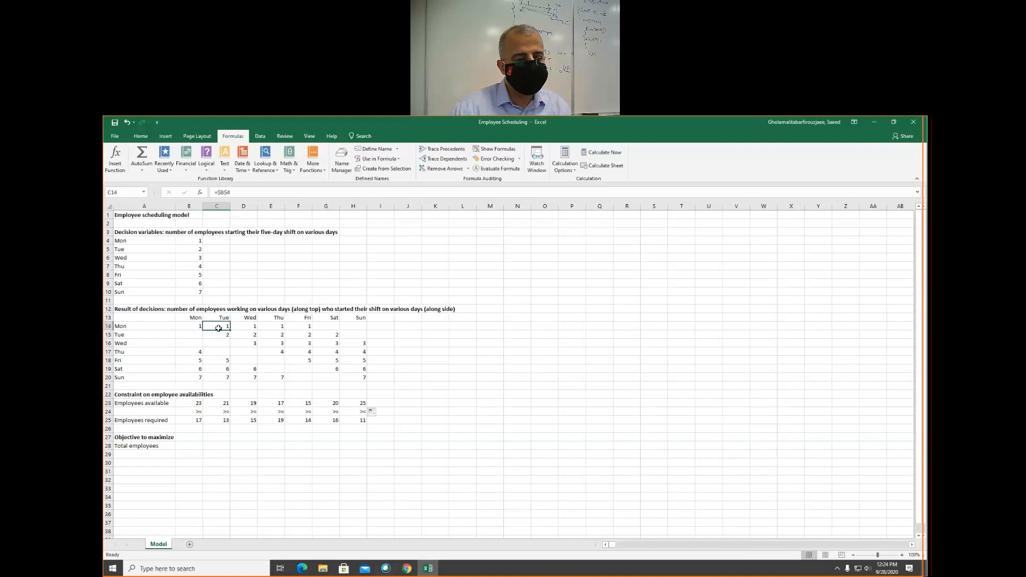
pyautogui.moveTo(220, 328); pyautogui.dragTo(220, 379)
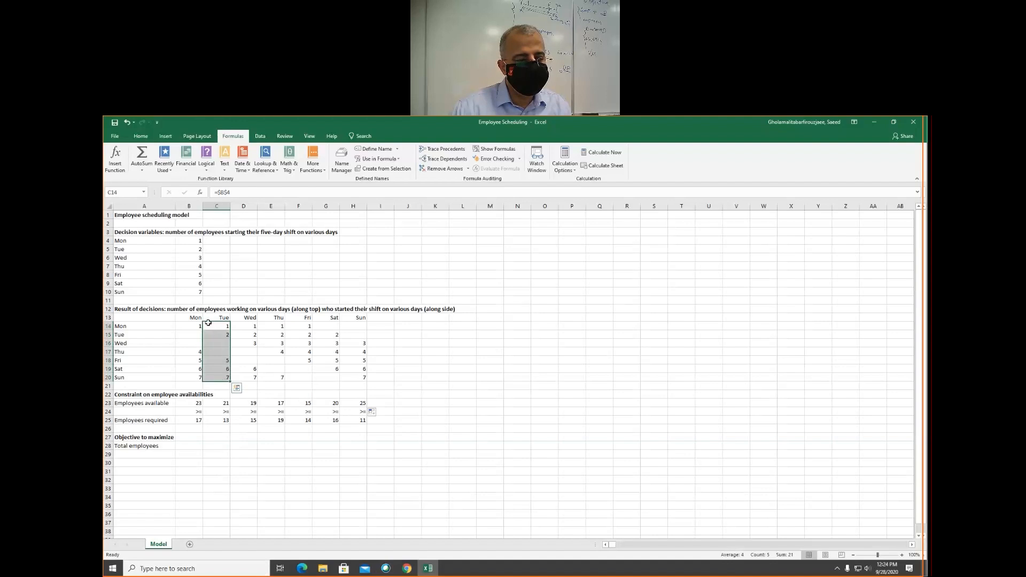
pyautogui.click(218, 404)
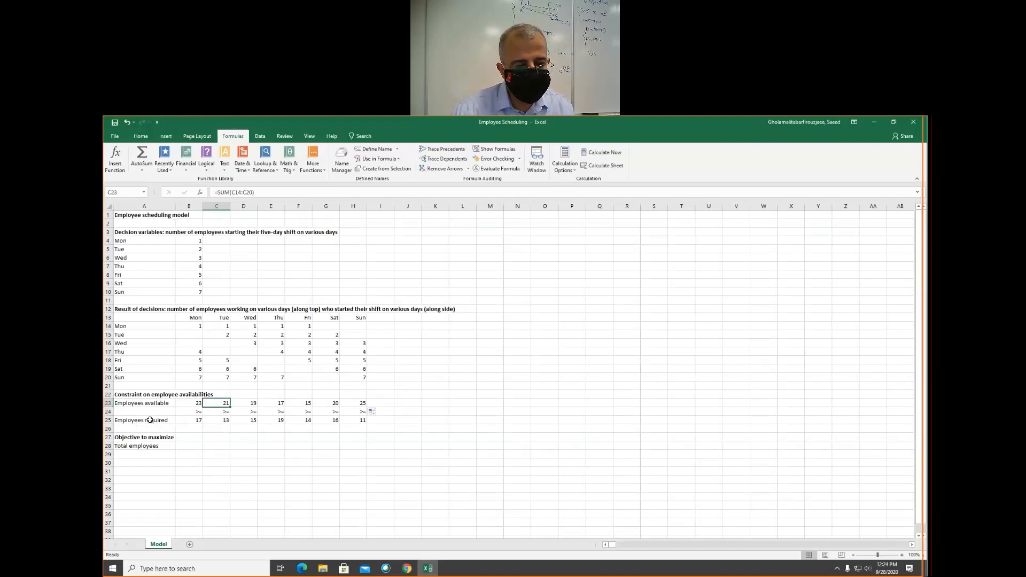
pyautogui.moveTo(150, 419); pyautogui.dragTo(363, 422)
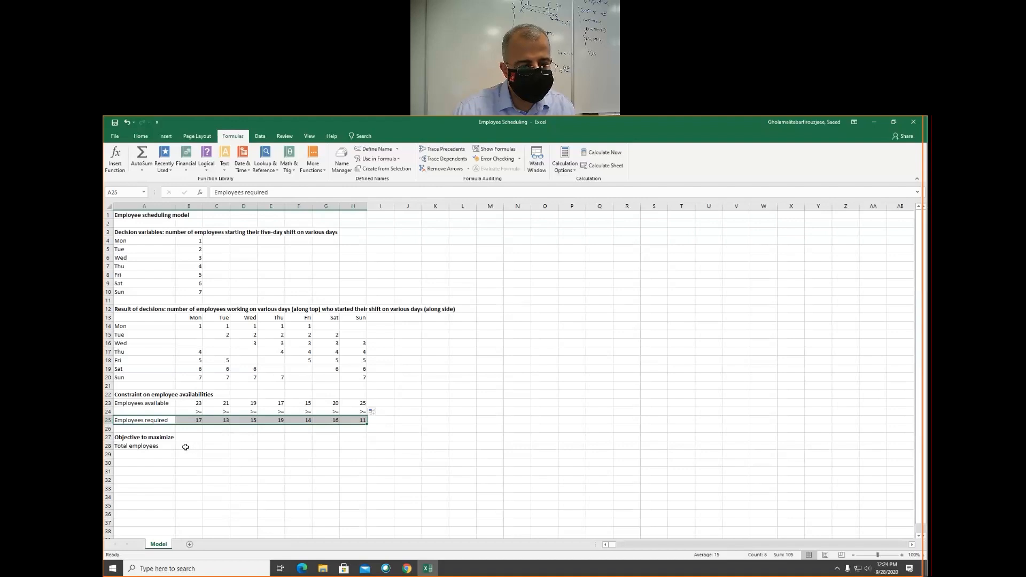
# - Enter =SUM(Employee_starting) in B28 as the total employees objective
pyautogui.click(185, 447)
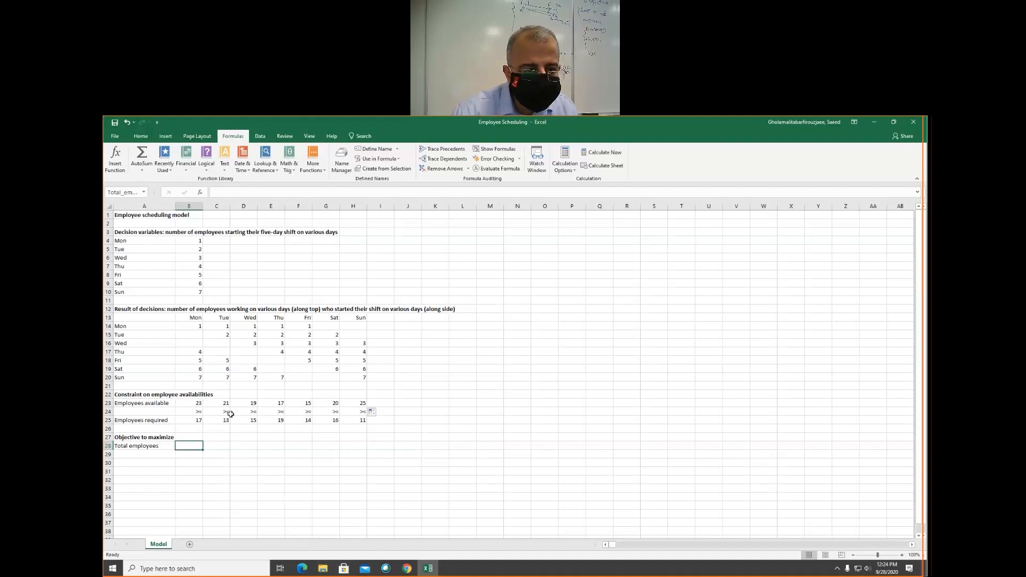
pyautogui.write('=sum')
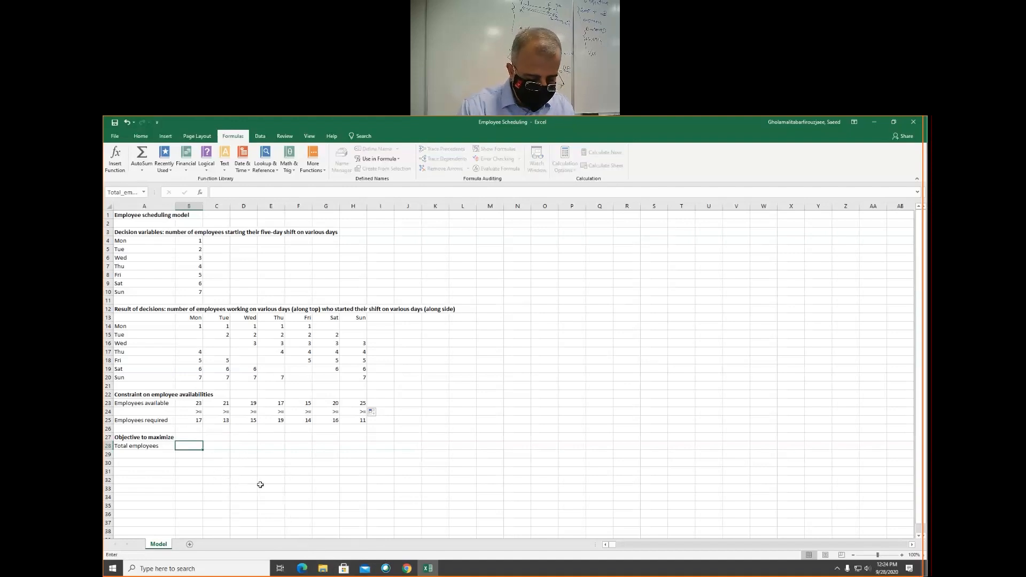
pyautogui.press('Tab')
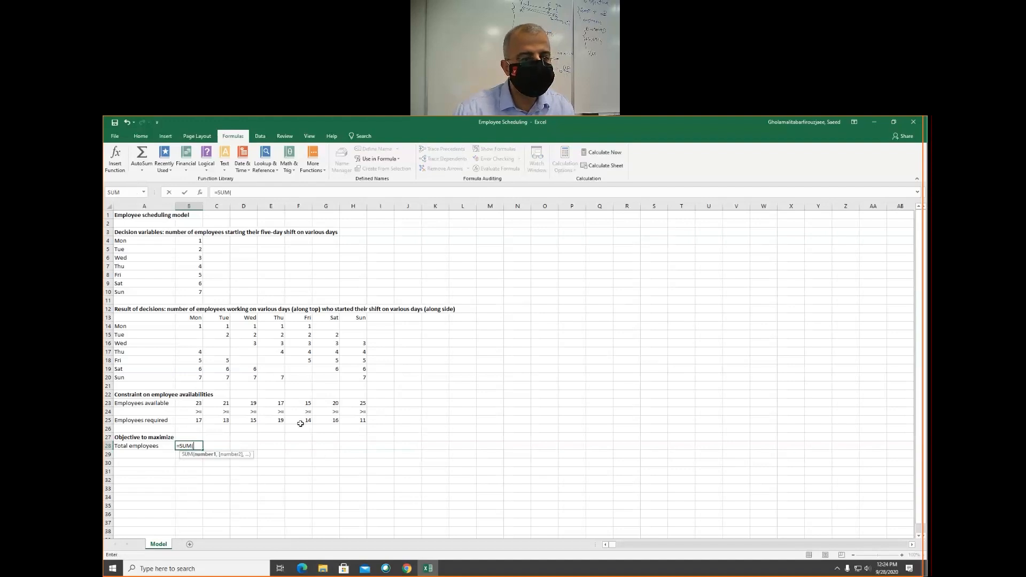
pyautogui.moveTo(184, 239); pyautogui.dragTo(192, 292)
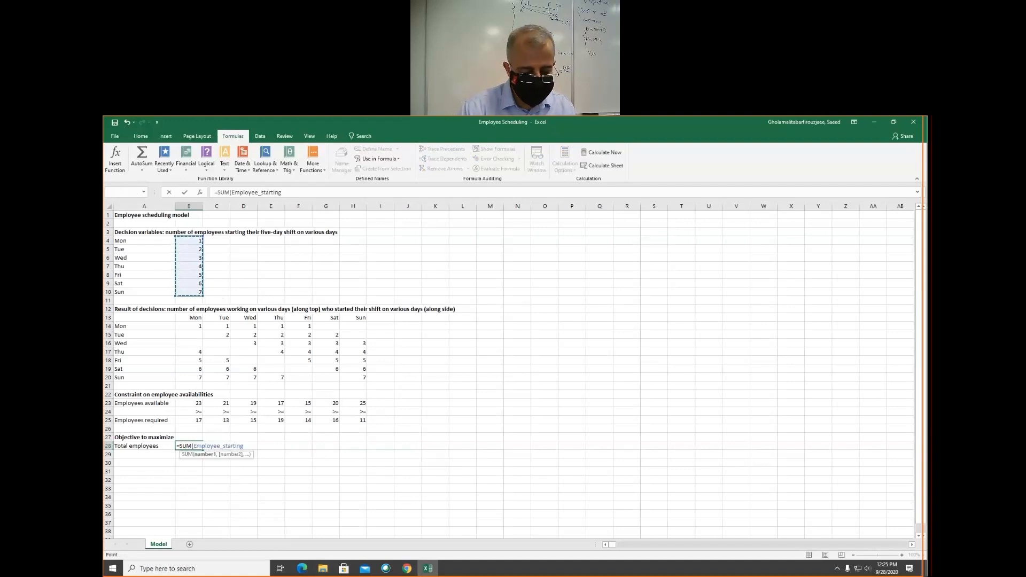
pyautogui.moveTo(428, 568)
pyautogui.write(')')
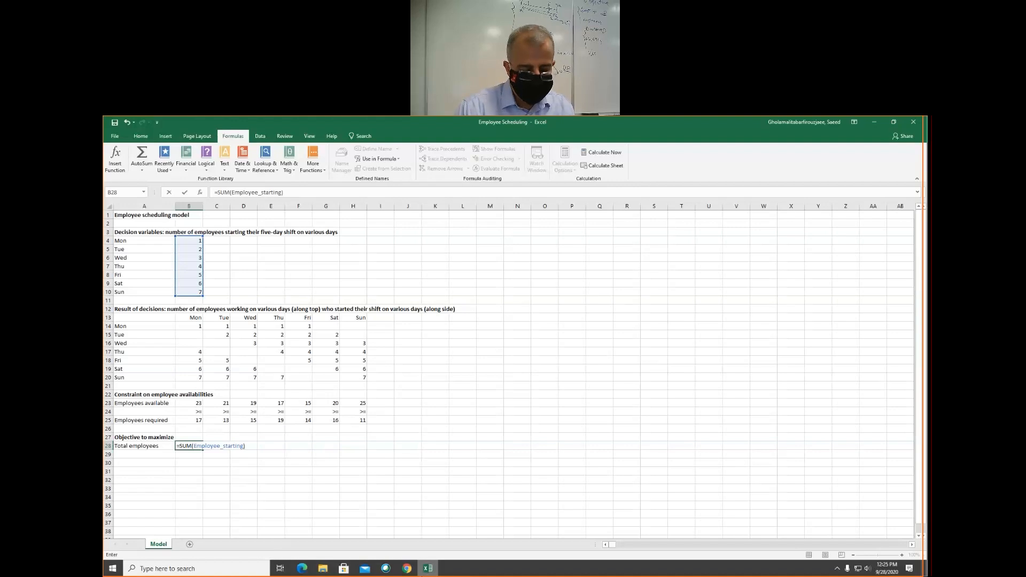
pyautogui.press('Return')
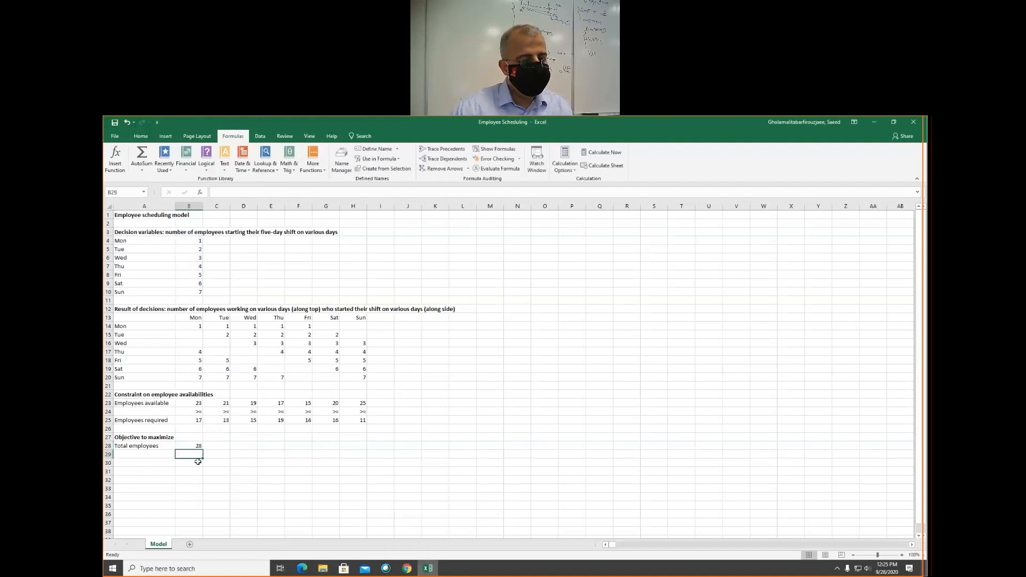
pyautogui.click(187, 447)
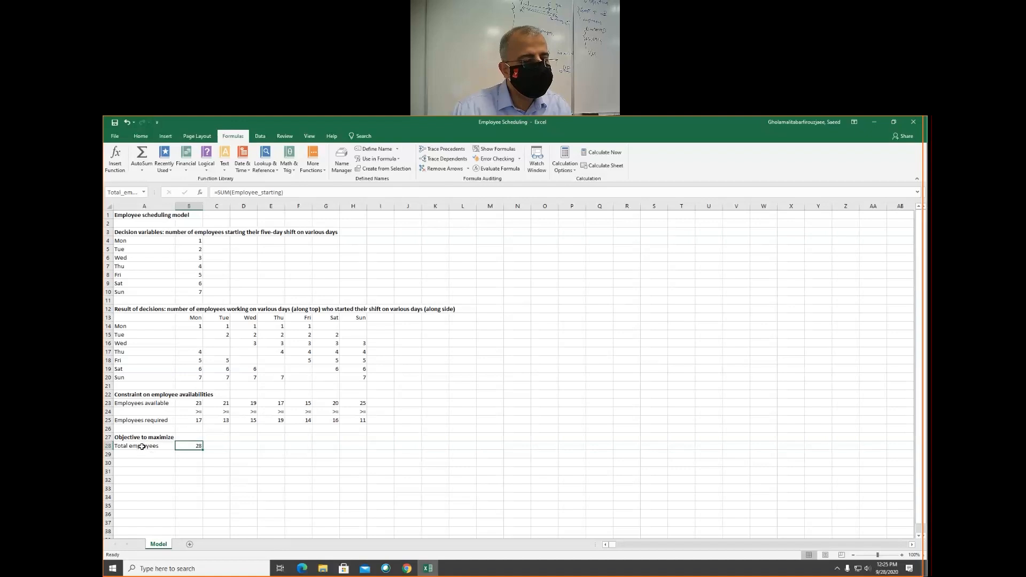
pyautogui.scroll(-1, 124, 409)
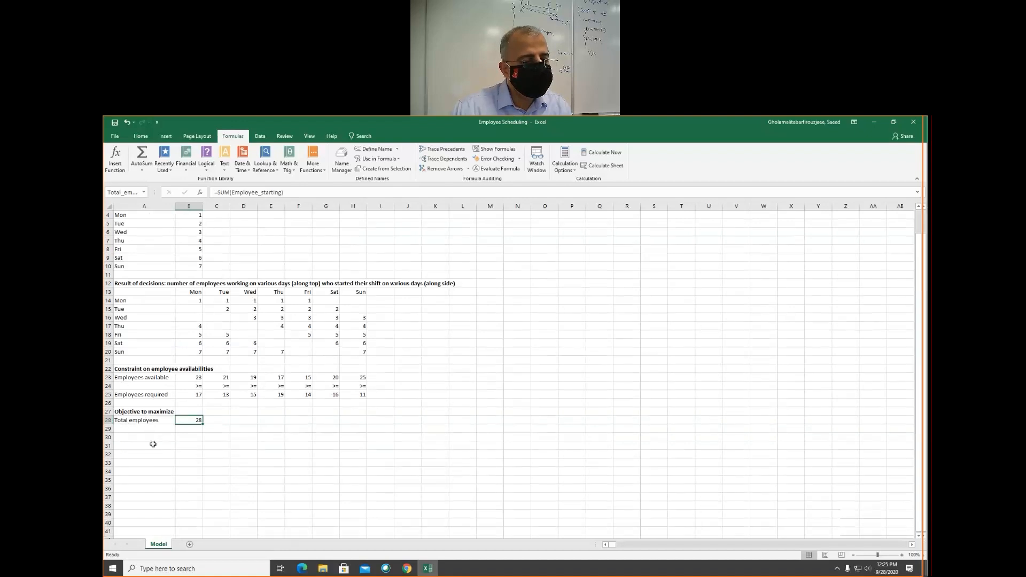
pyautogui.scroll(1, 150, 437)
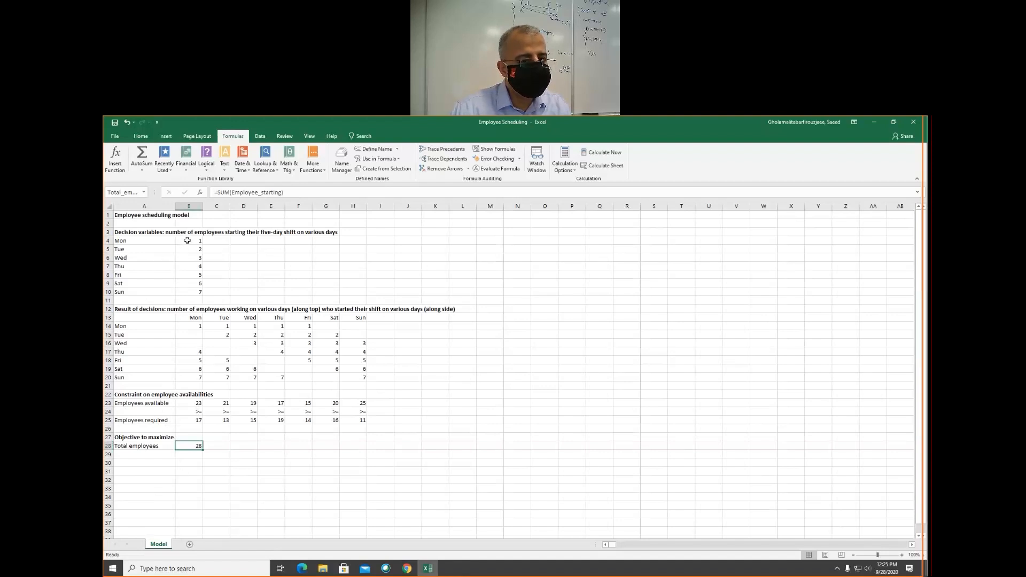
# - Open Solver and set the objective to minimize Total_employees
pyautogui.moveTo(188, 240); pyautogui.dragTo(190, 293)
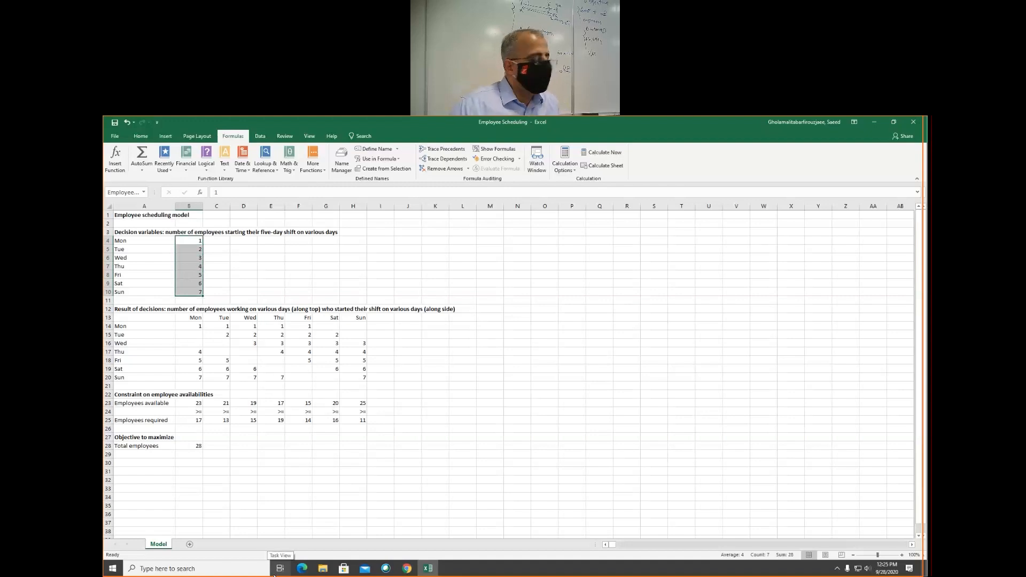
pyautogui.click(261, 137)
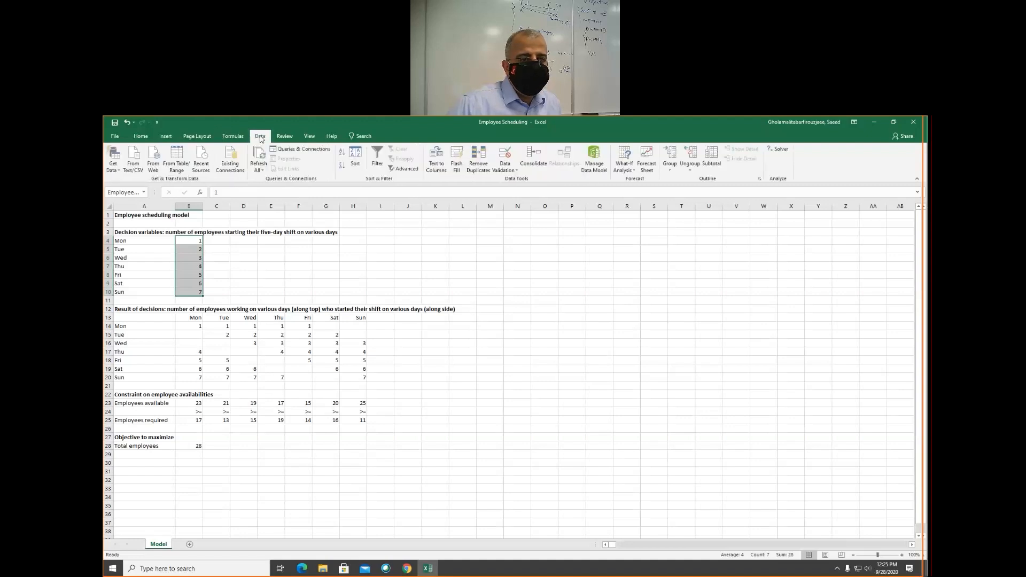
pyautogui.click(779, 149)
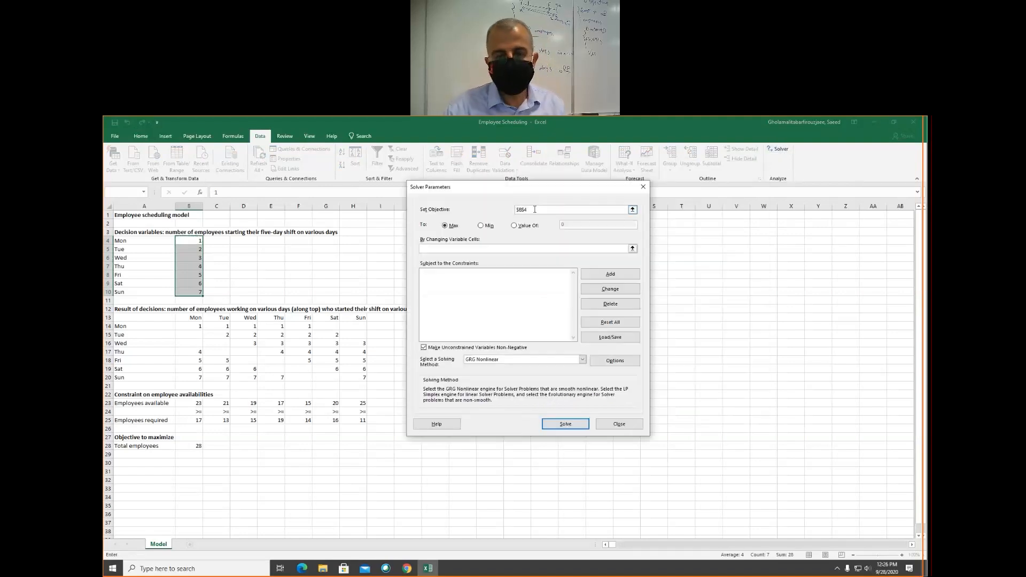
pyautogui.press('BackSpace')
pyautogui.press('BackSpace')
pyautogui.press('BackSpace')
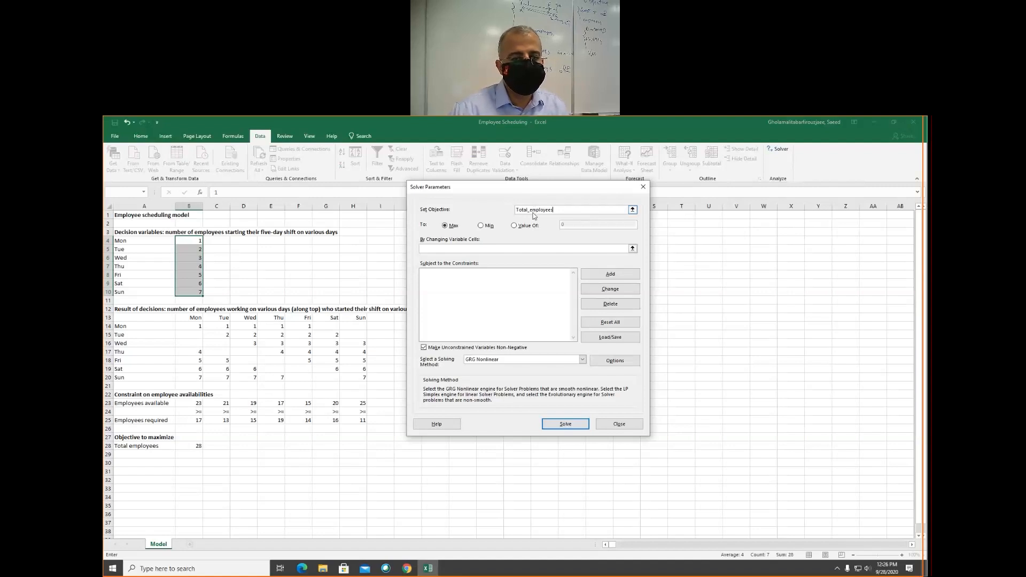
pyautogui.click(482, 226)
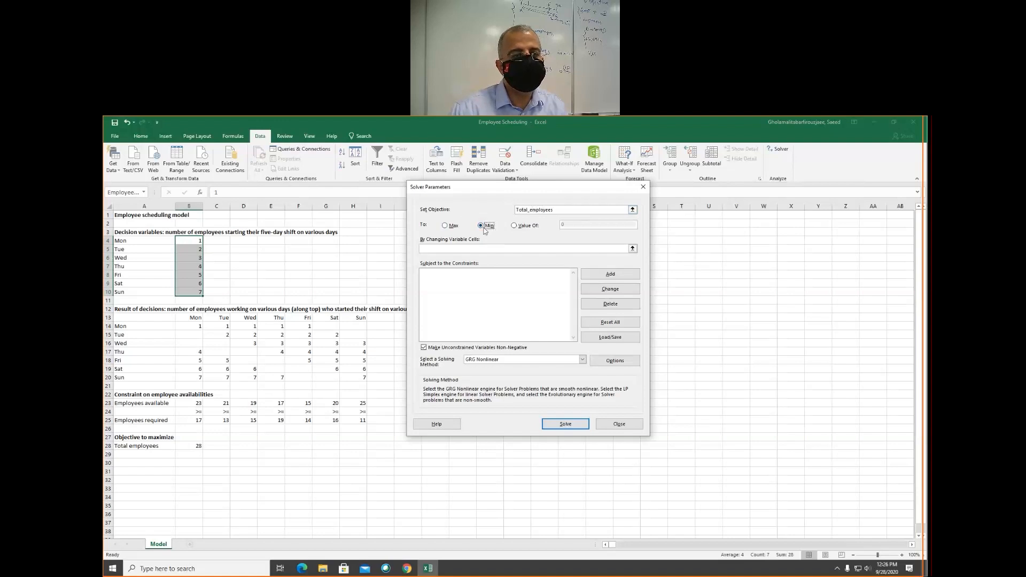
# - Set Solver's changing variable cells to the named range Employee_starting
pyautogui.click(435, 249)
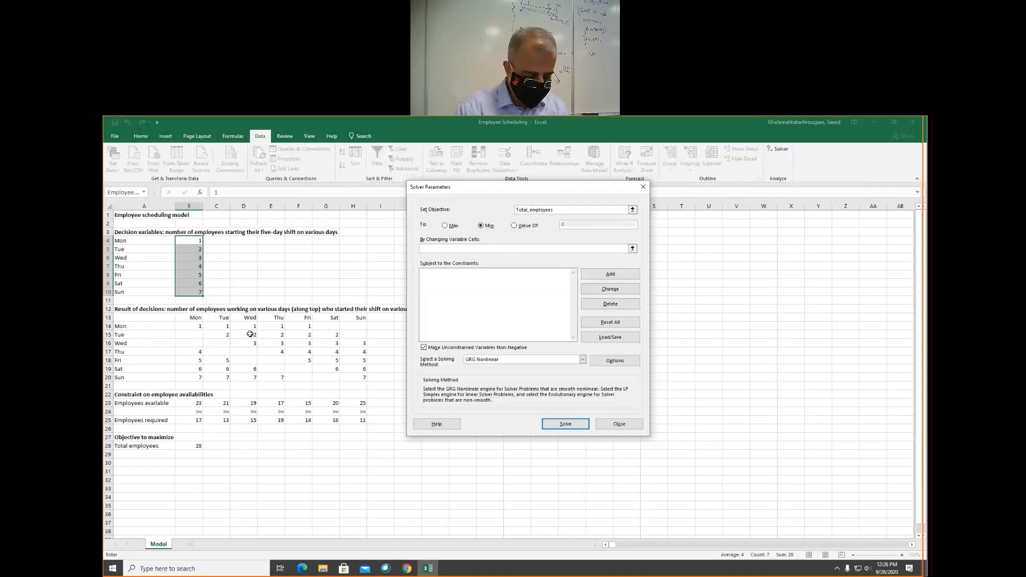
pyautogui.write('Employee')
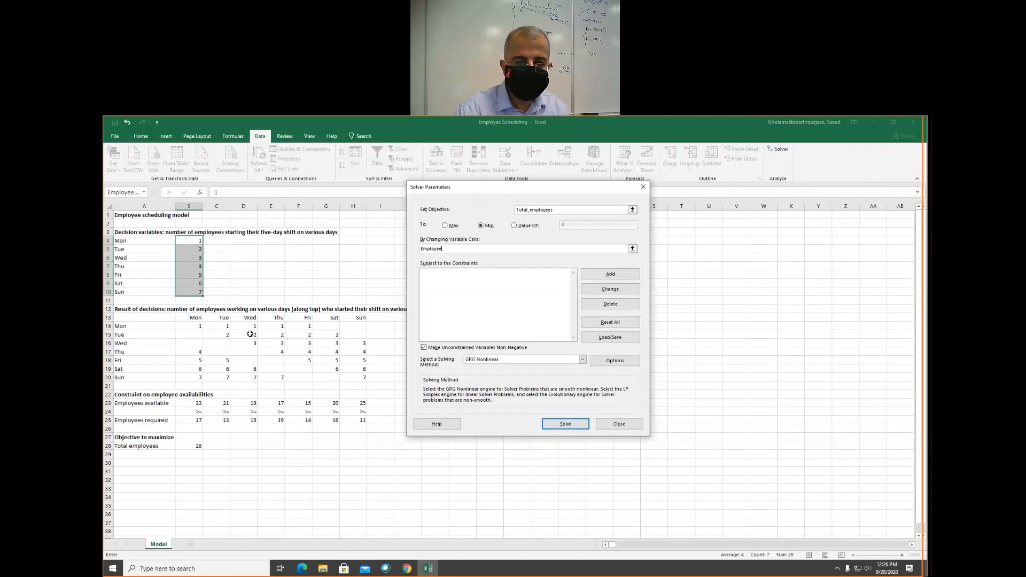
pyautogui.write('_st')
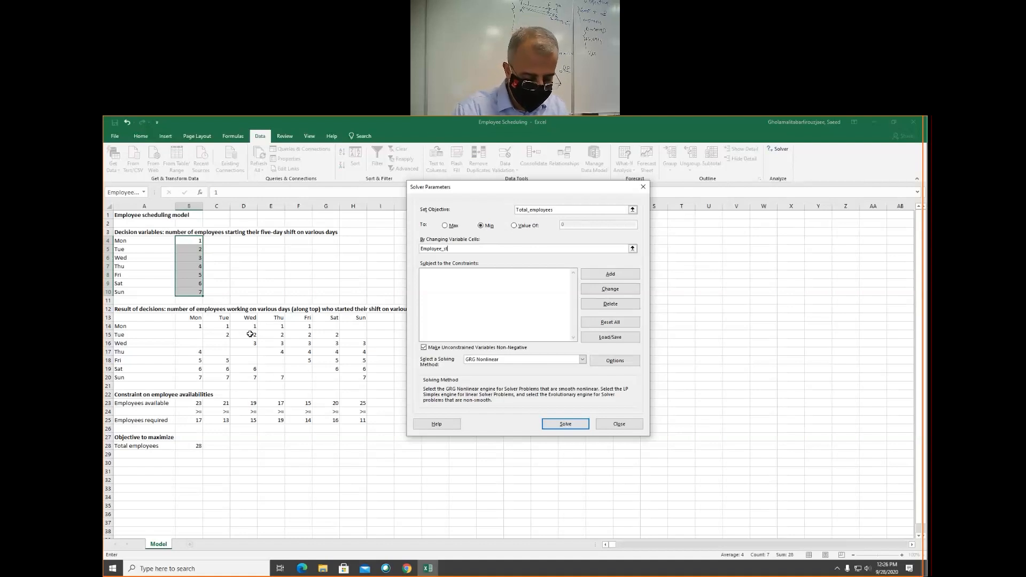
pyautogui.write('arting')
pyautogui.press('Tab')
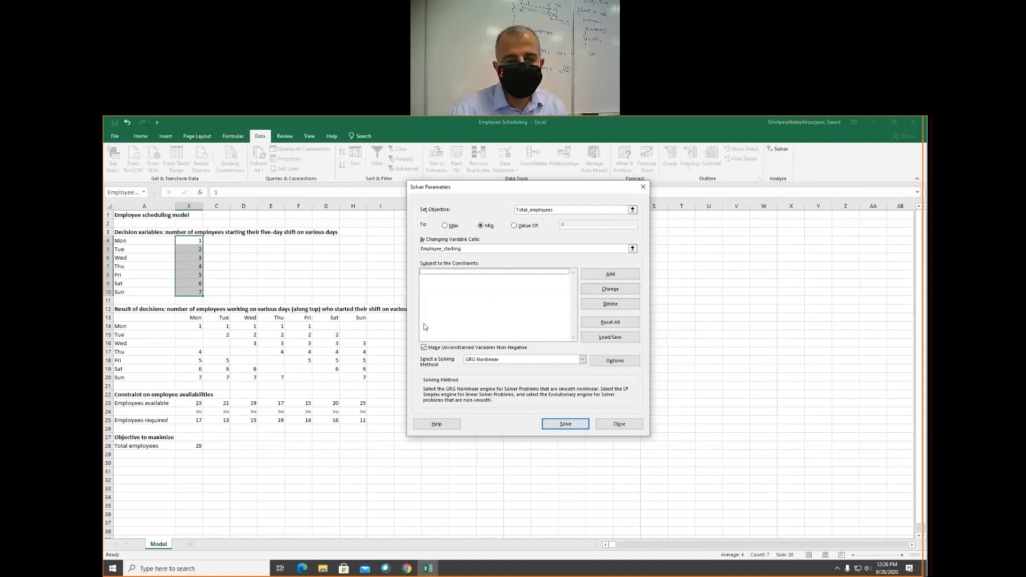
# - Add a Solver constraint requiring Employees_available >= employees_required
pyautogui.click(611, 274)
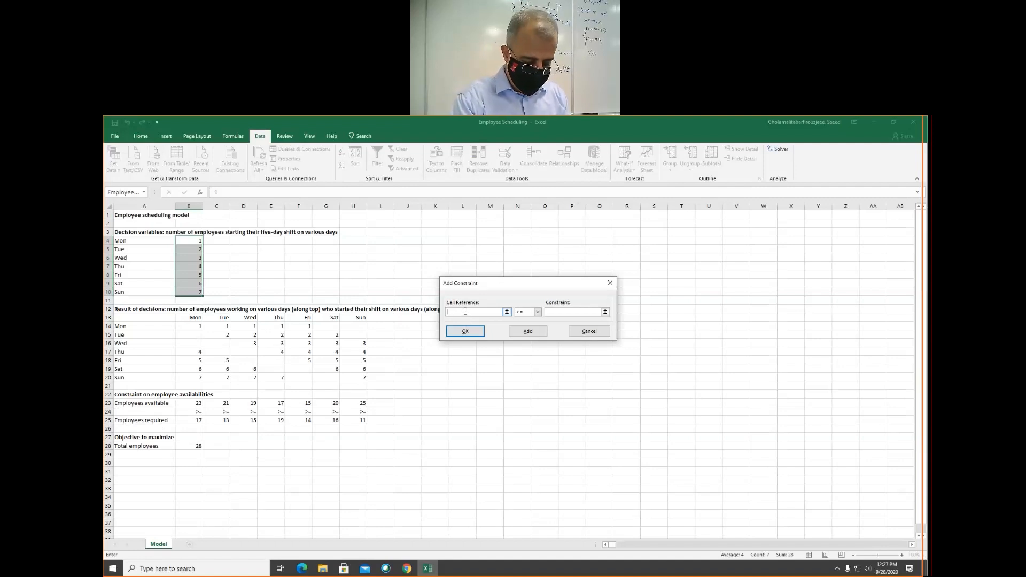
pyautogui.write('mployees_available')
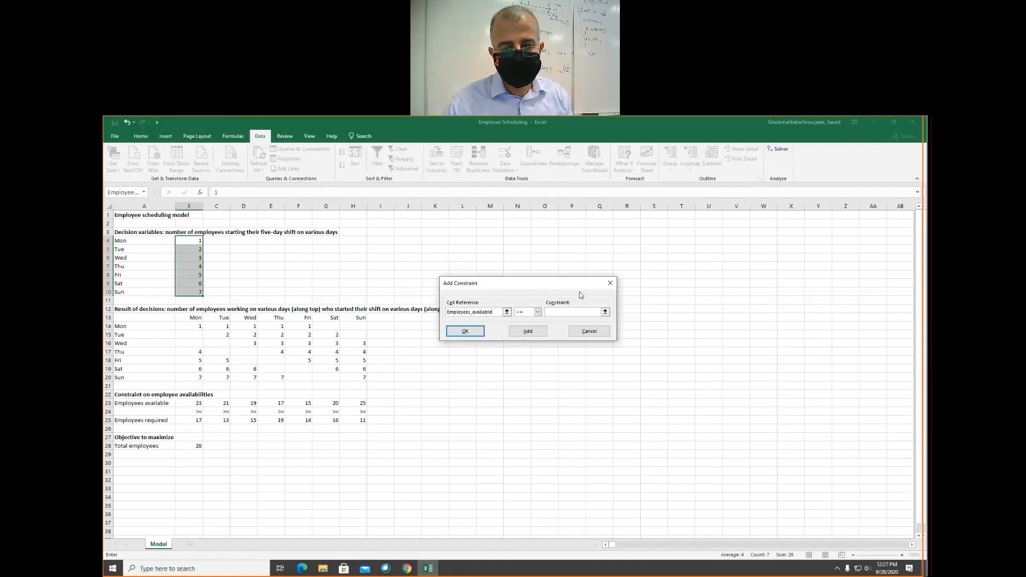
pyautogui.click(528, 312)
pyautogui.click(533, 331)
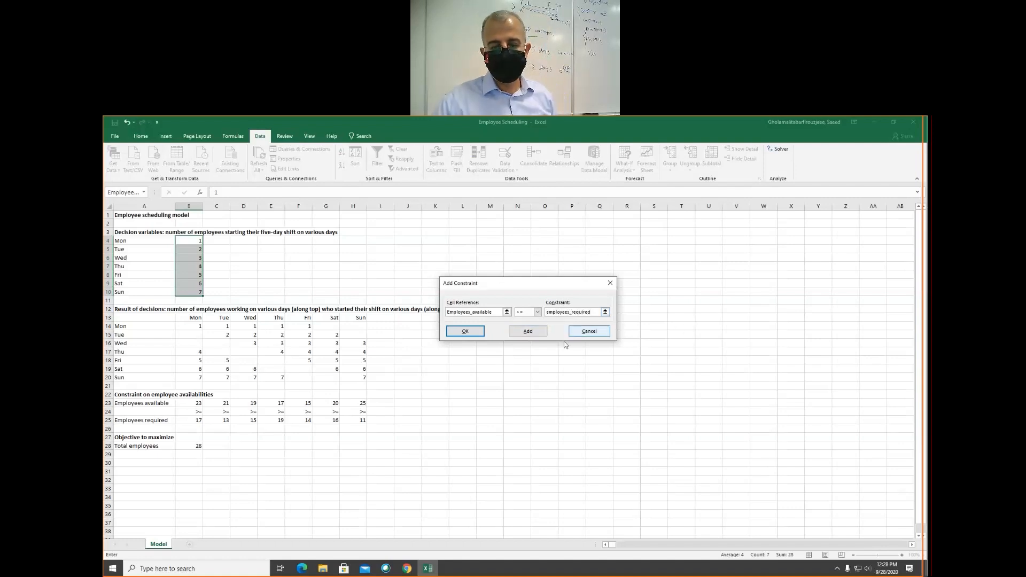
pyautogui.click(525, 377)
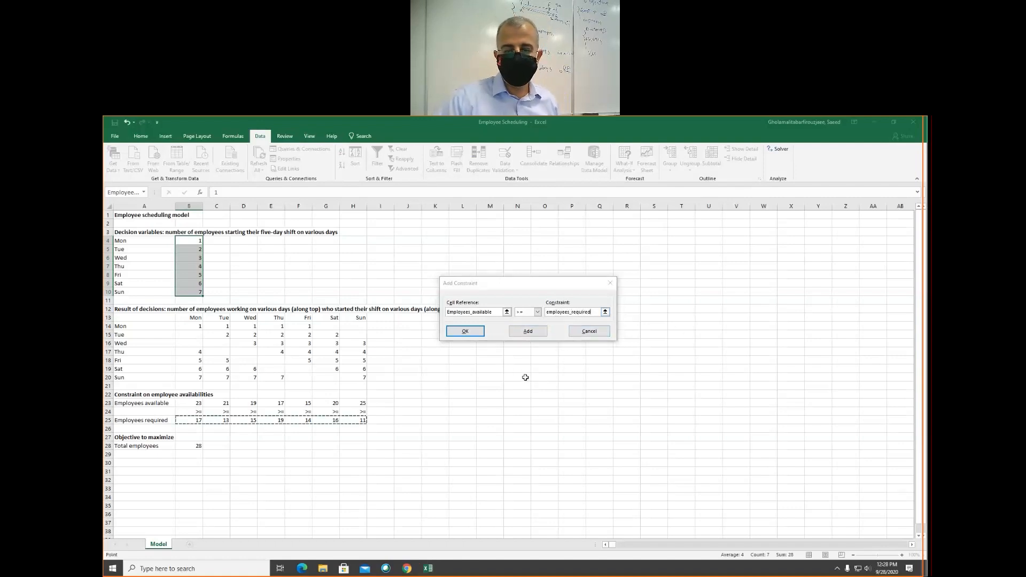
# - Commit the staffing constraint and add a second Solver constraint restricting Employee_starting to integer values
pyautogui.click(531, 332)
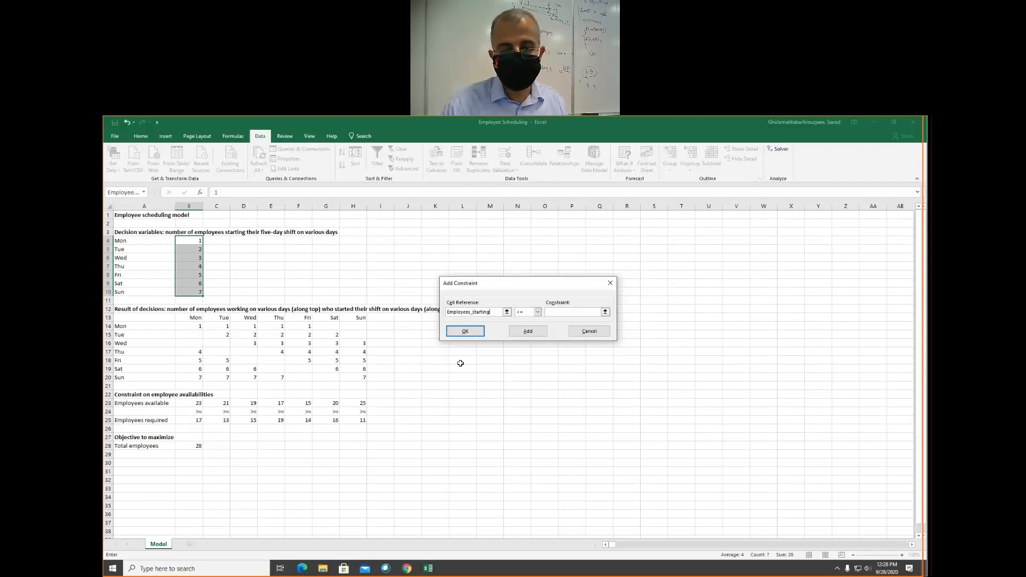
pyautogui.scroll(-1, 500, 358)
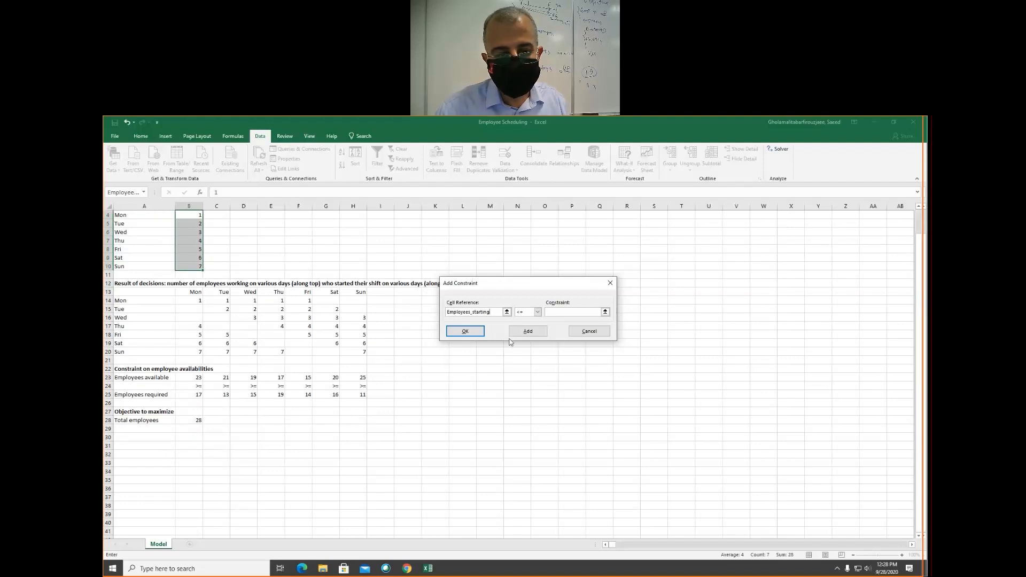
pyautogui.click(537, 312)
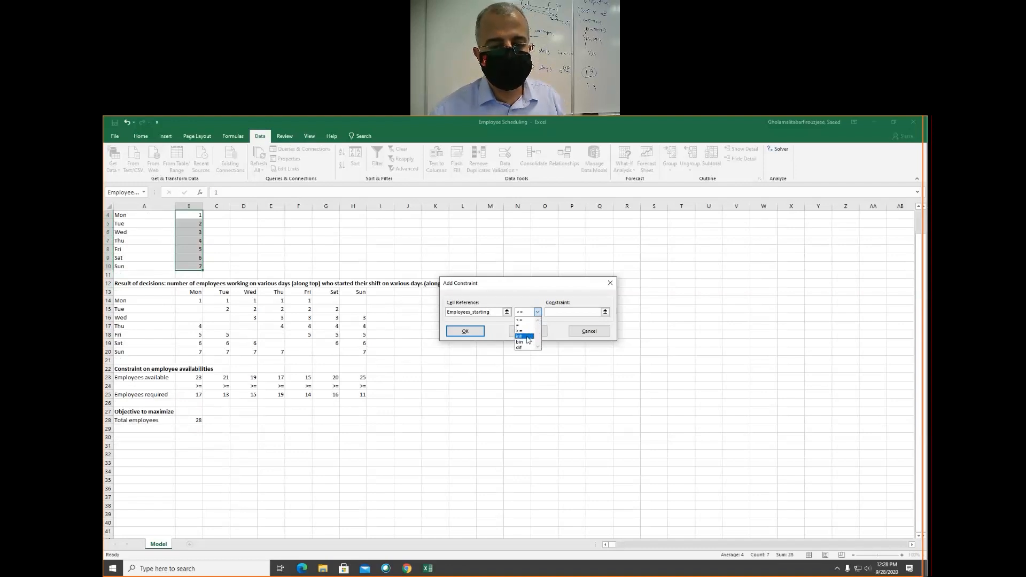
pyautogui.click(527, 337)
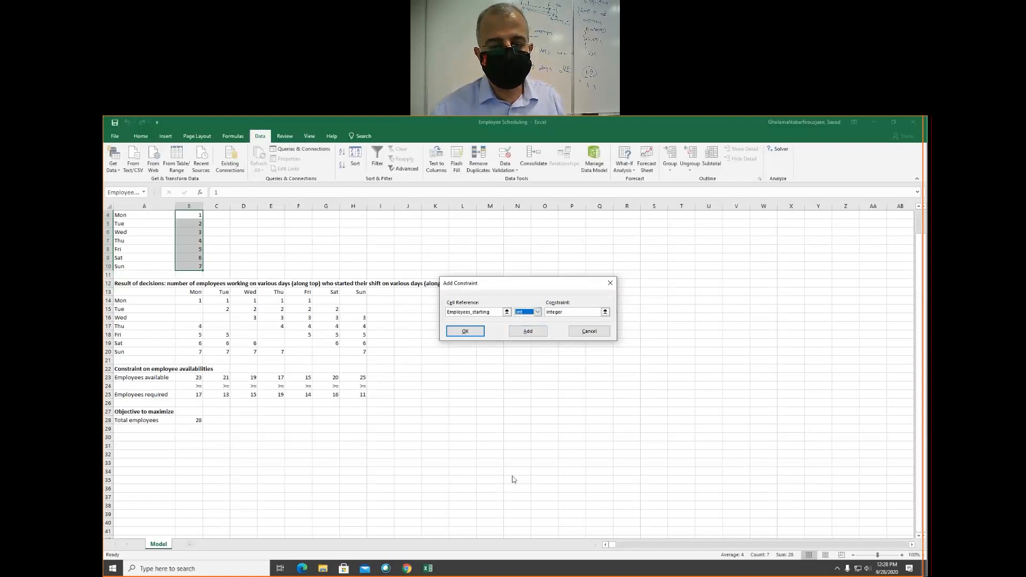
pyautogui.click(535, 331)
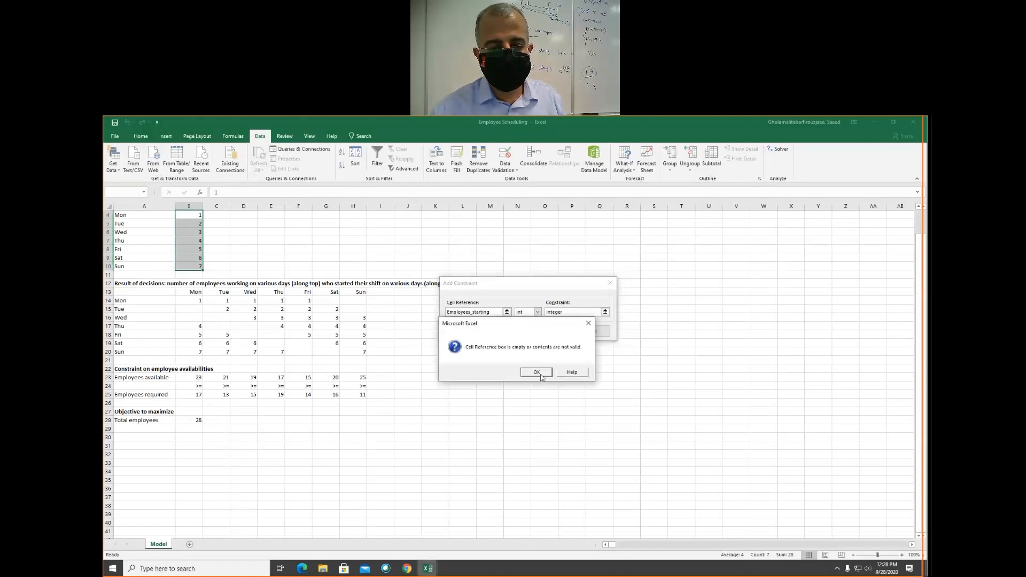
pyautogui.click(536, 372)
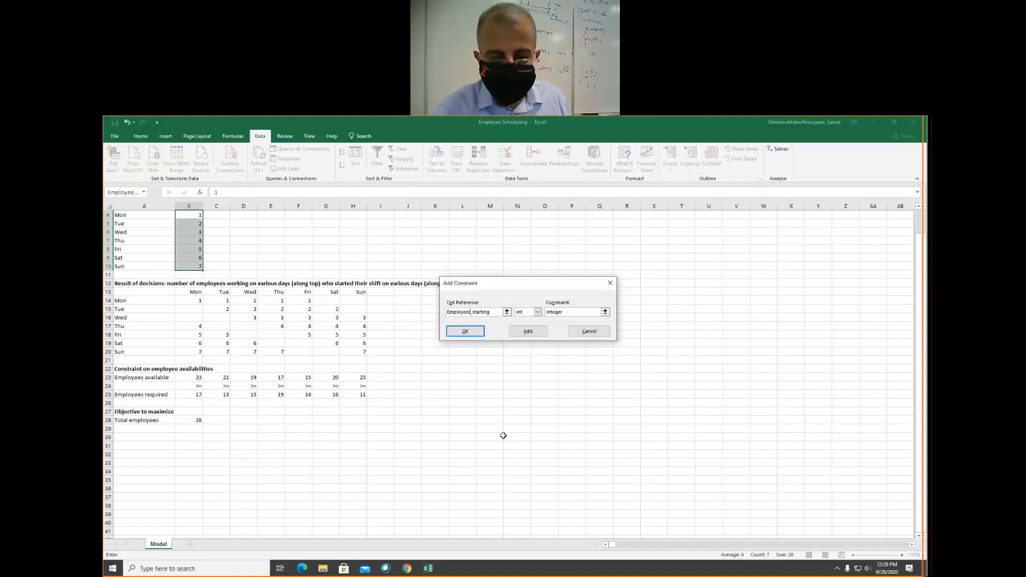
pyautogui.press('BackSpace')
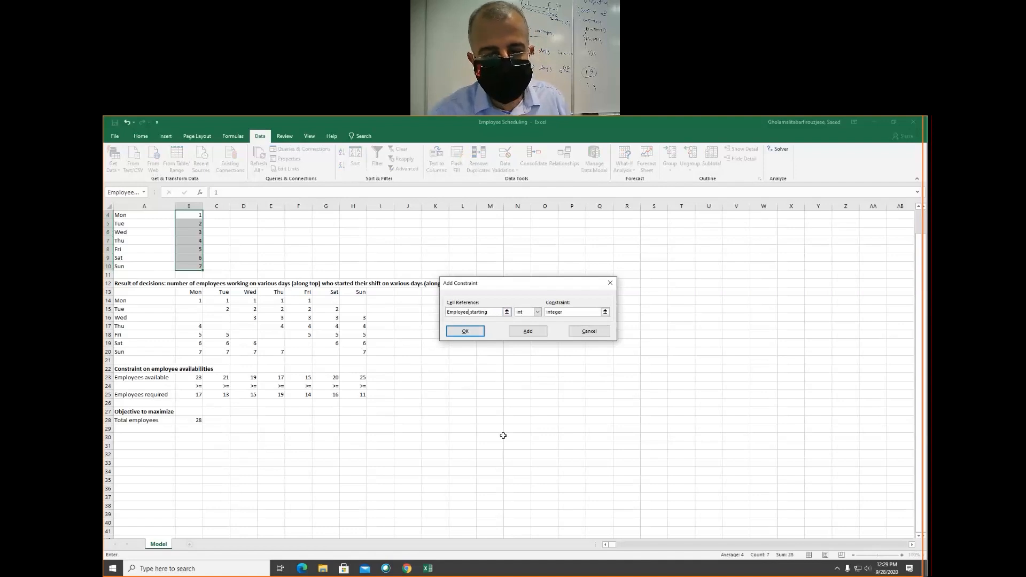
pyautogui.click(531, 333)
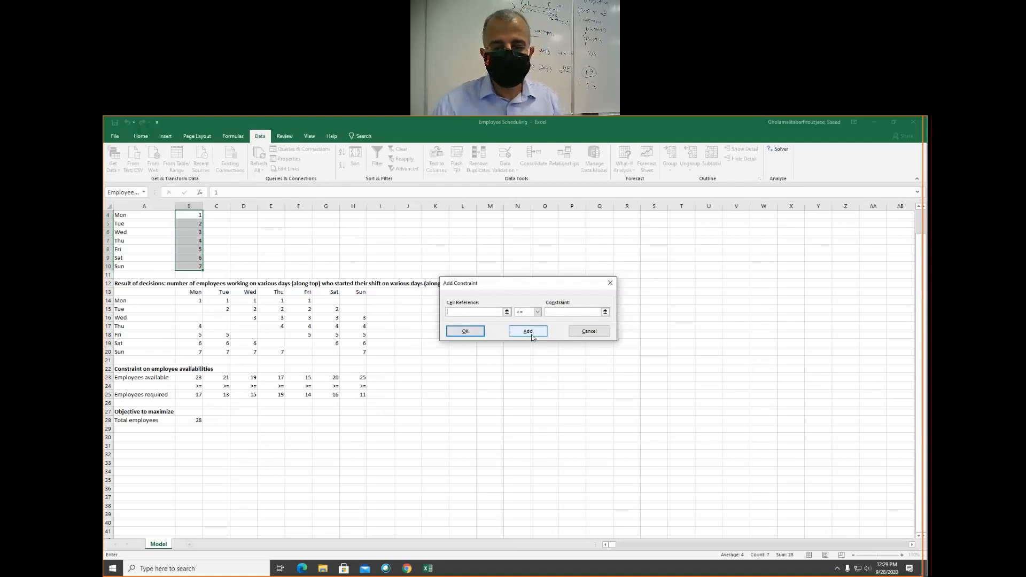
pyautogui.click(587, 332)
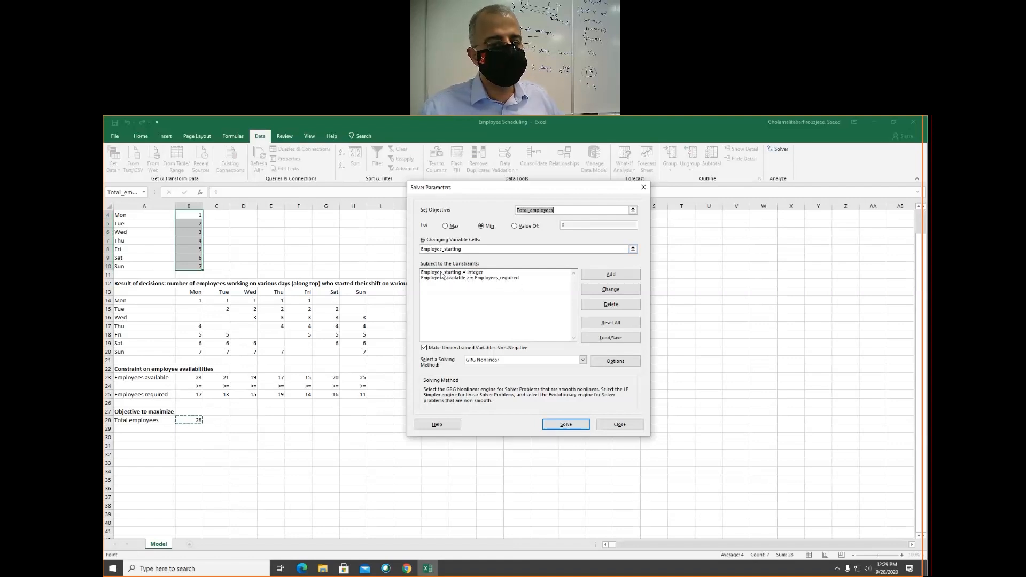
# - Set Solver's solving method to Simplex LP, solve the model, and keep the Solver solution
pyautogui.click(473, 273)
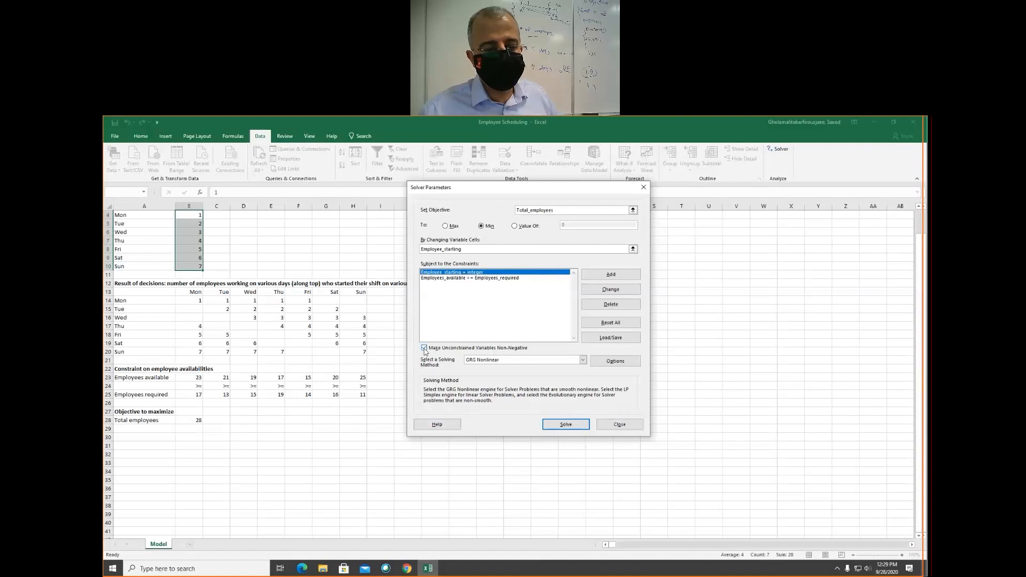
pyautogui.click(508, 362)
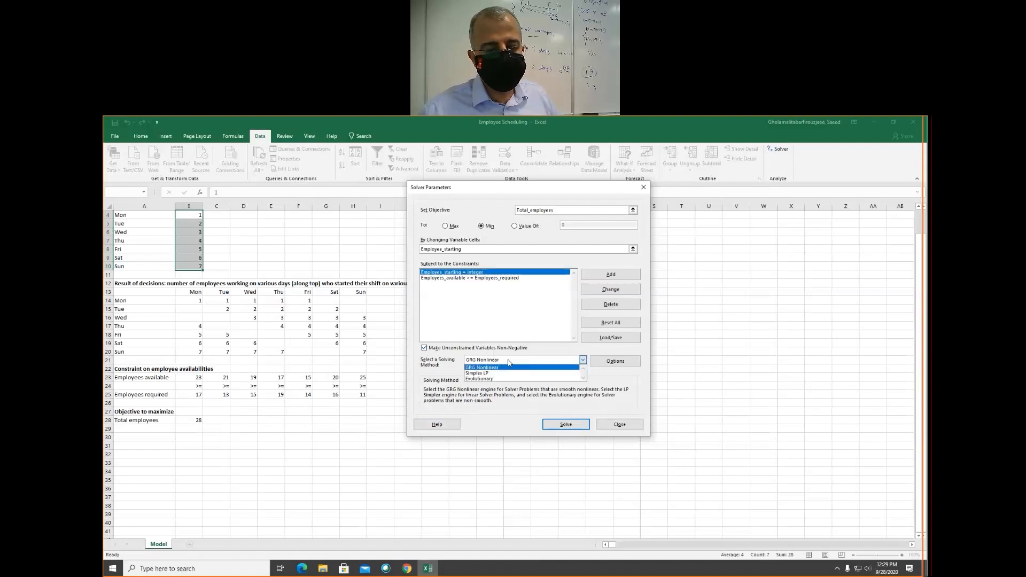
pyautogui.click(480, 374)
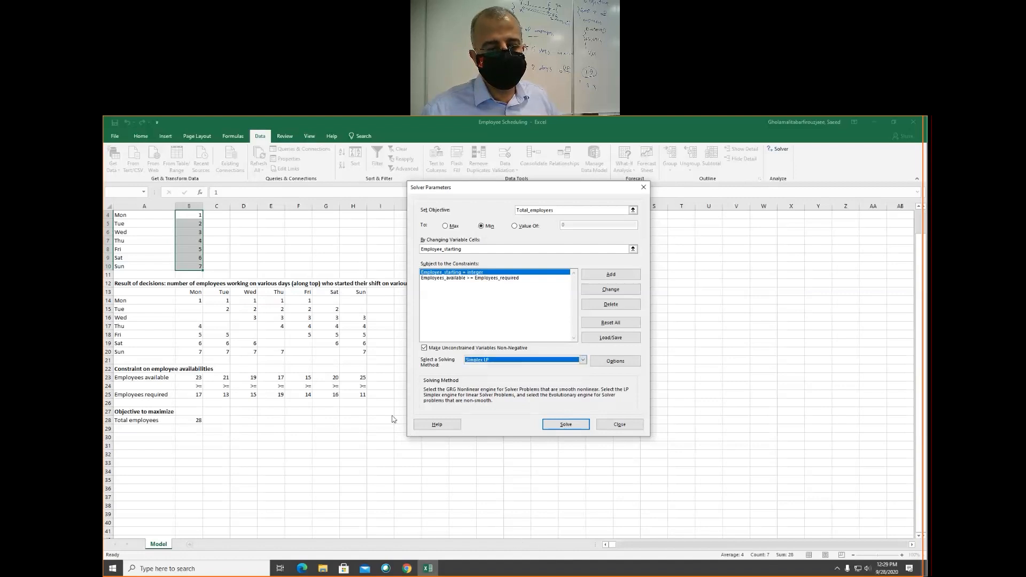
pyautogui.click(562, 426)
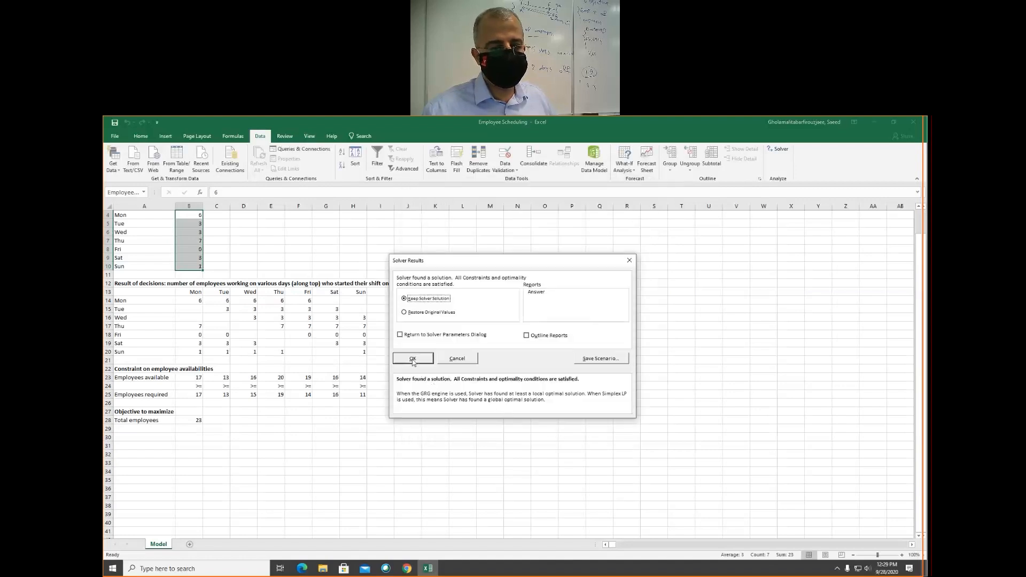
pyautogui.click(414, 361)
# - Examine the solved starting counts in B4:B10, the employees available each day, and the total employees in B28
pyautogui.scroll(1, 230, 280)
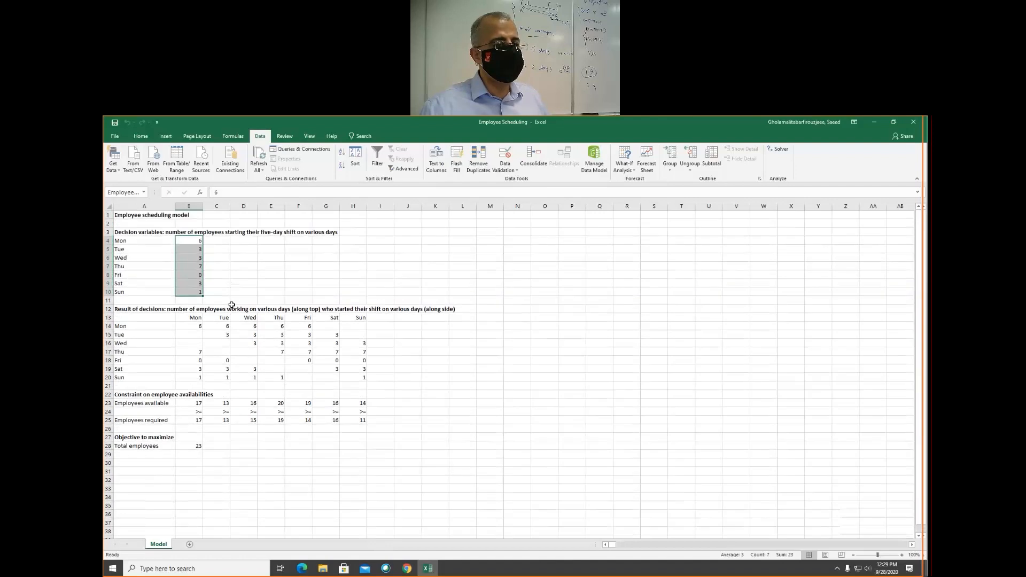
pyautogui.click(187, 240)
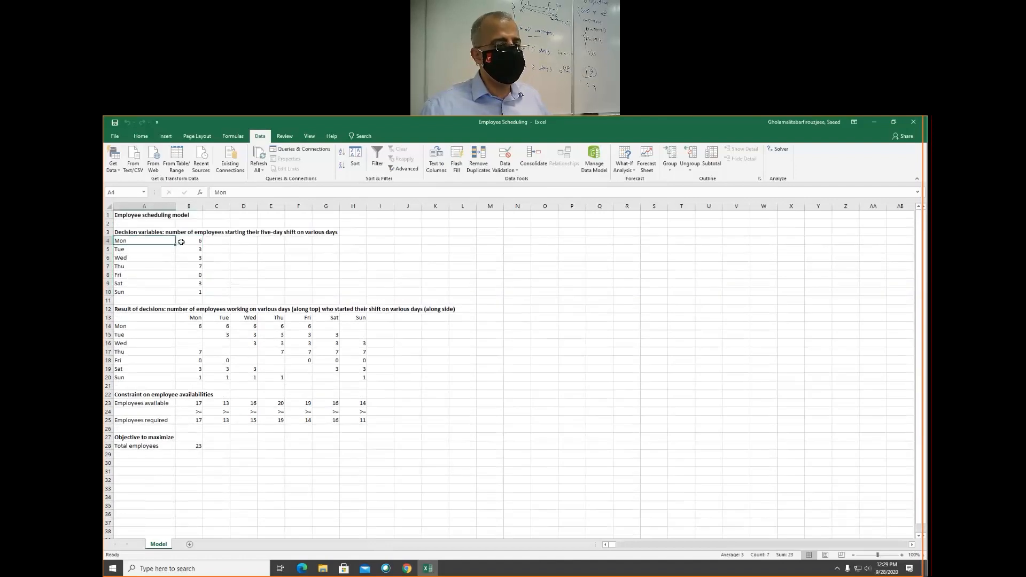
pyautogui.moveTo(187, 241); pyautogui.dragTo(199, 297)
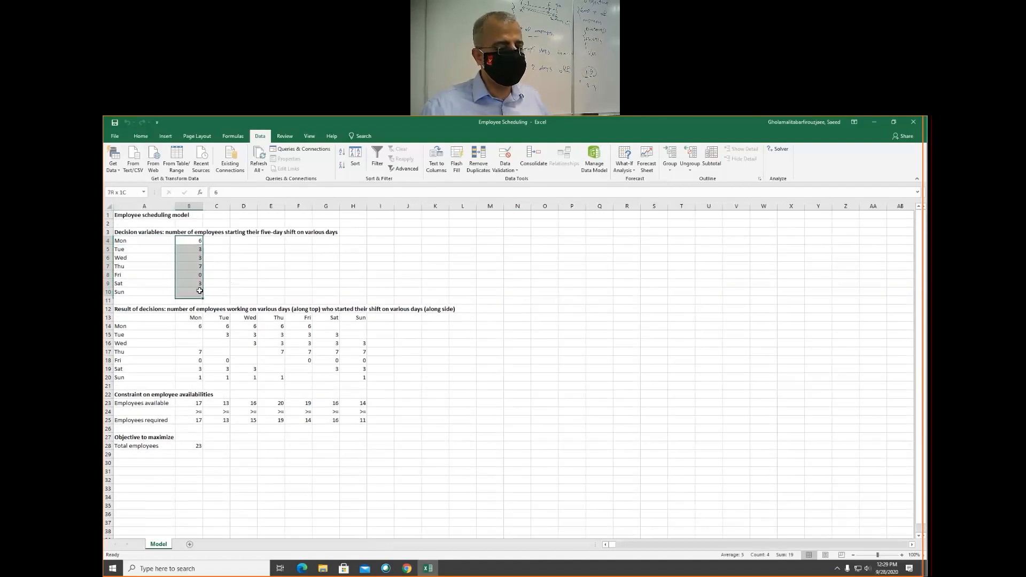
pyautogui.click(187, 446)
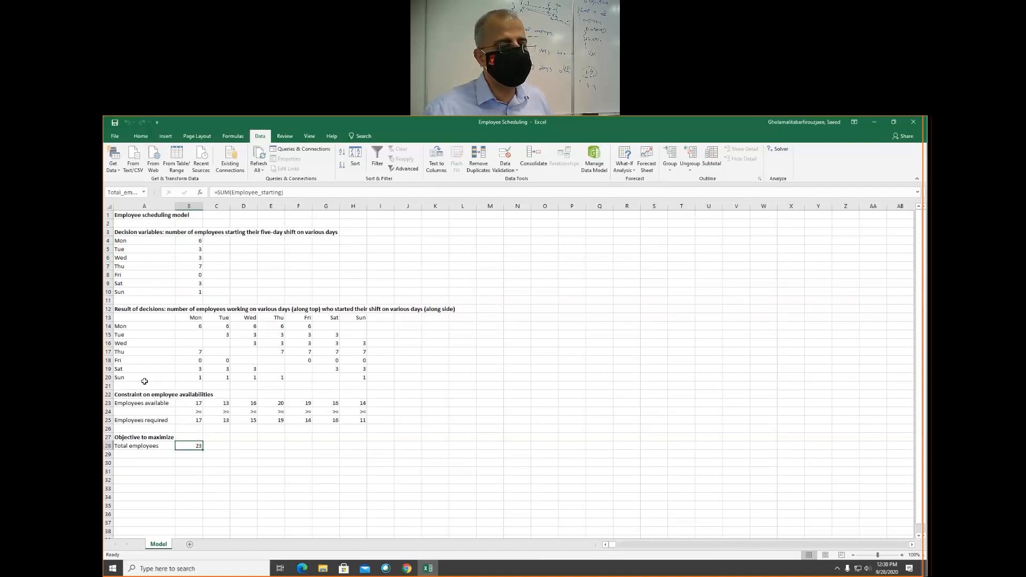
pyautogui.click(184, 240)
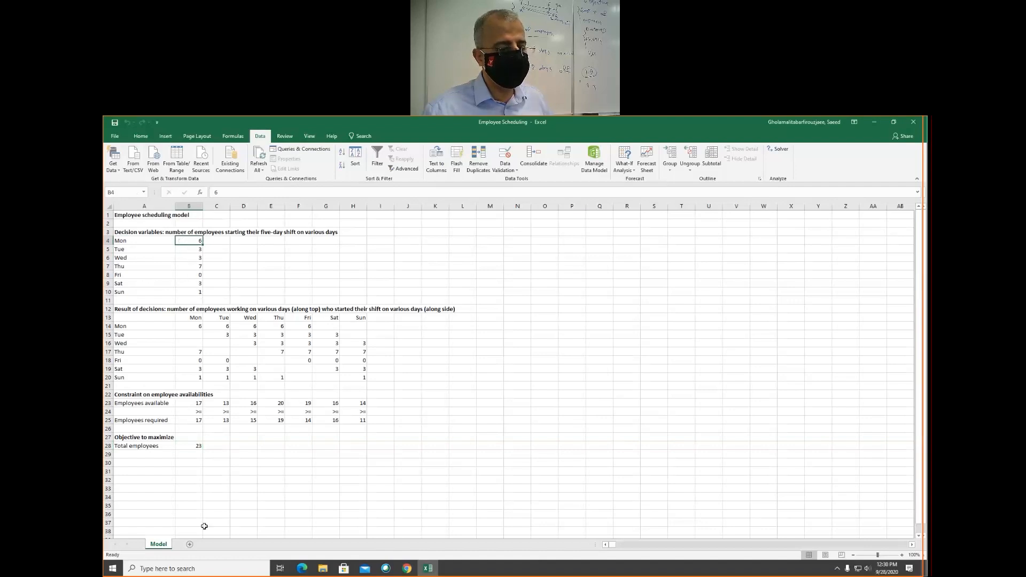
pyautogui.click(186, 445)
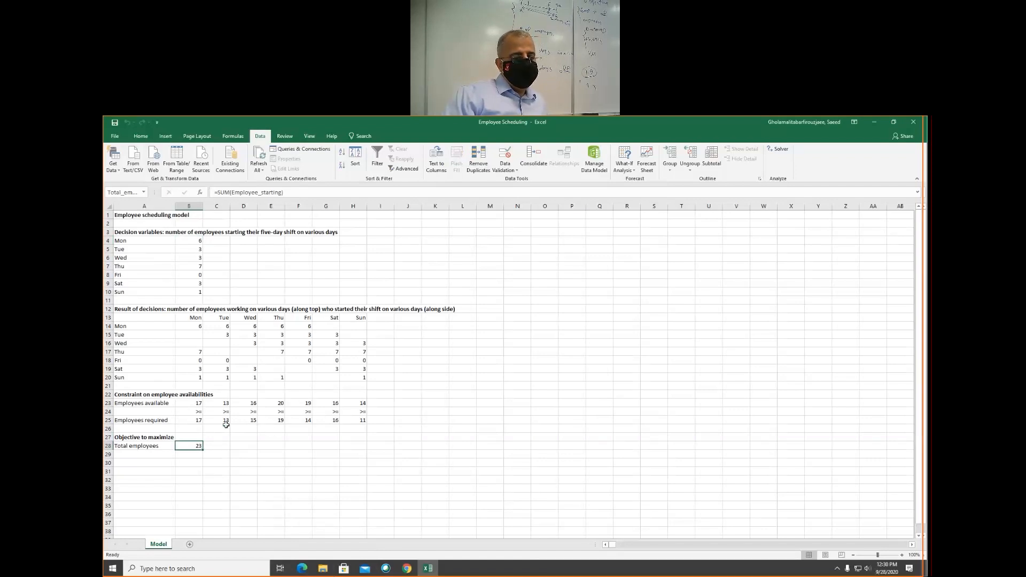
pyautogui.moveTo(146, 403); pyautogui.dragTo(363, 405)
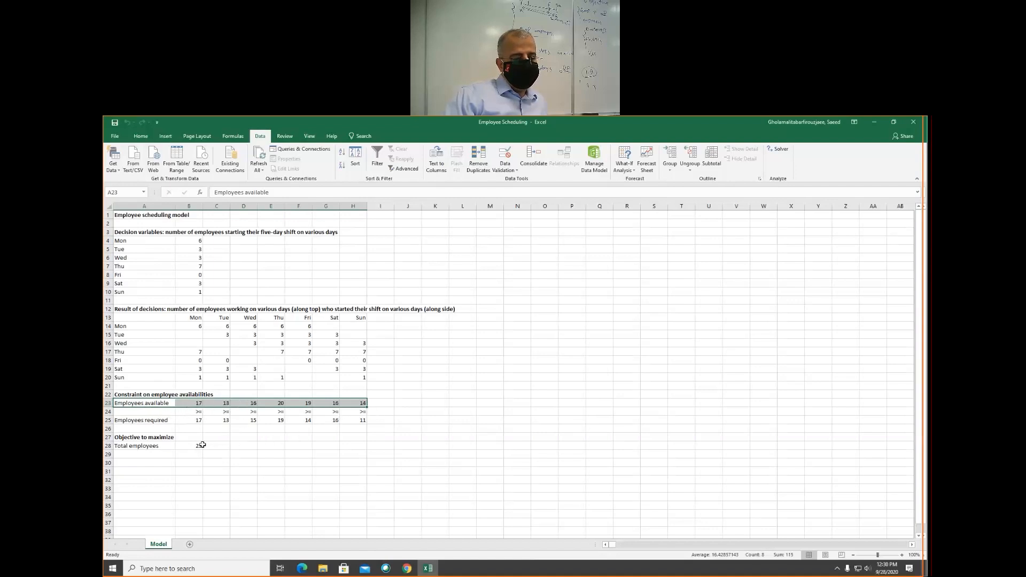
pyautogui.click(187, 446)
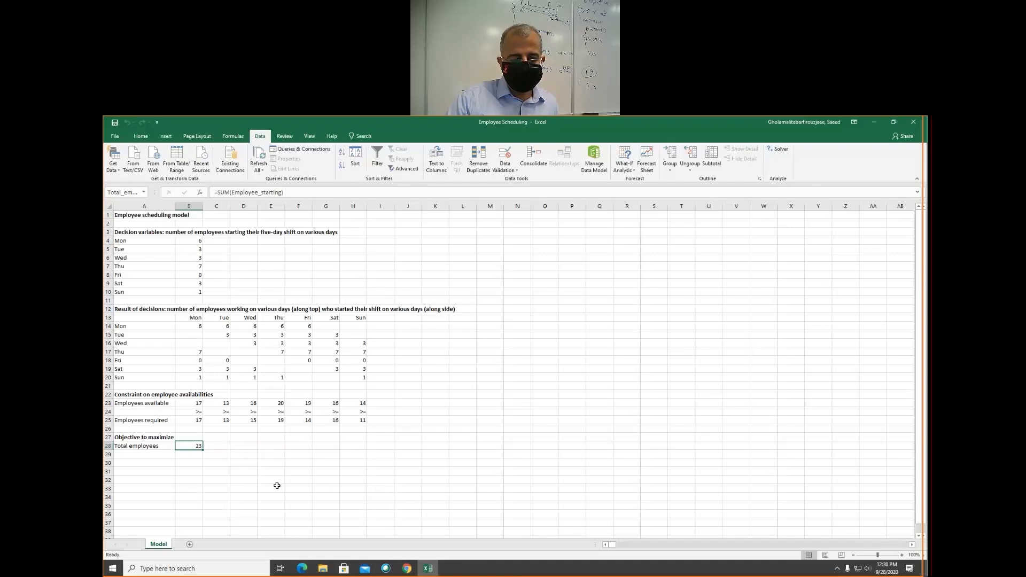
pyautogui.click(216, 447)
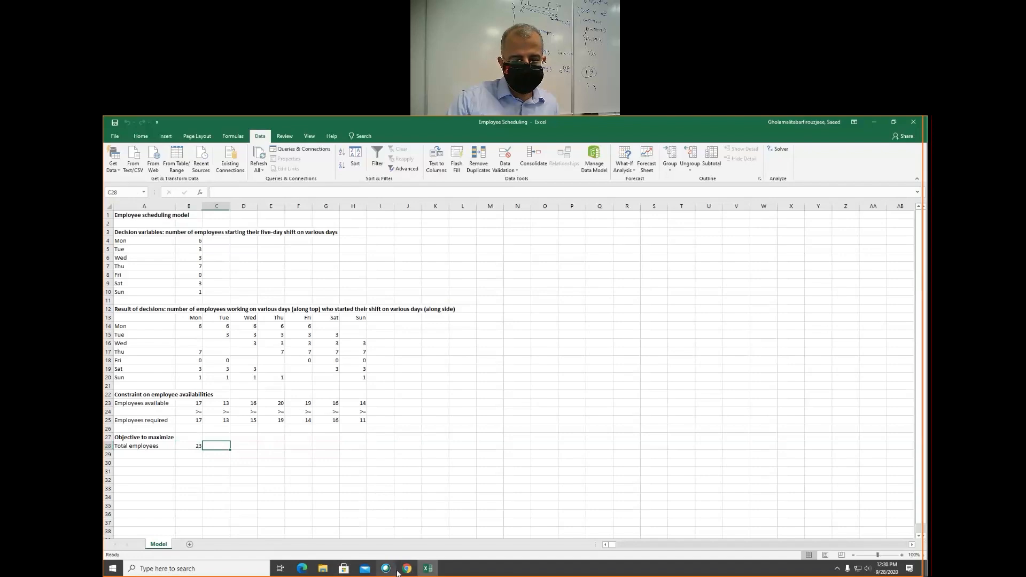
pyautogui.moveTo(409, 573)
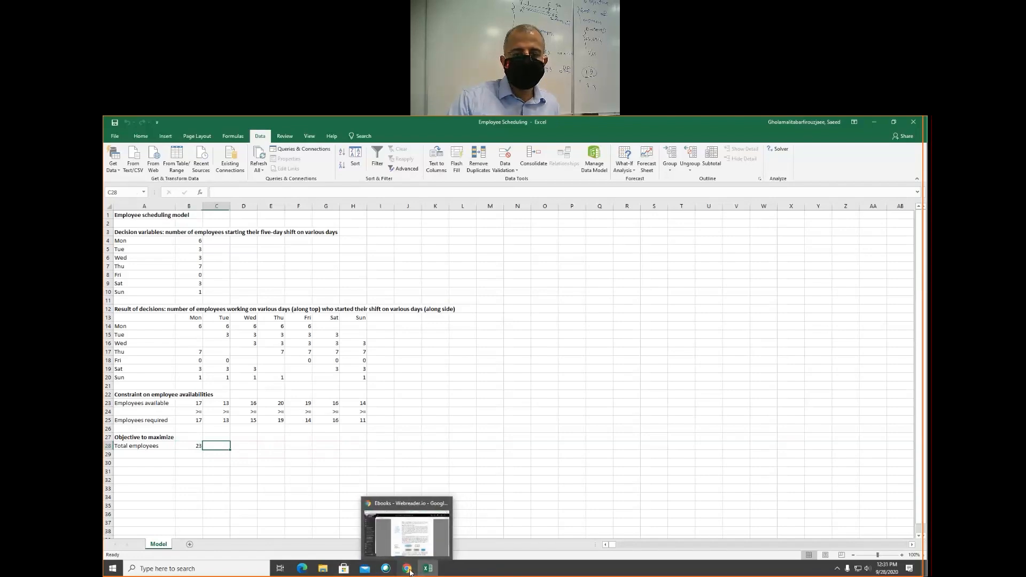
pyautogui.click(408, 569)
pyautogui.click(408, 568)
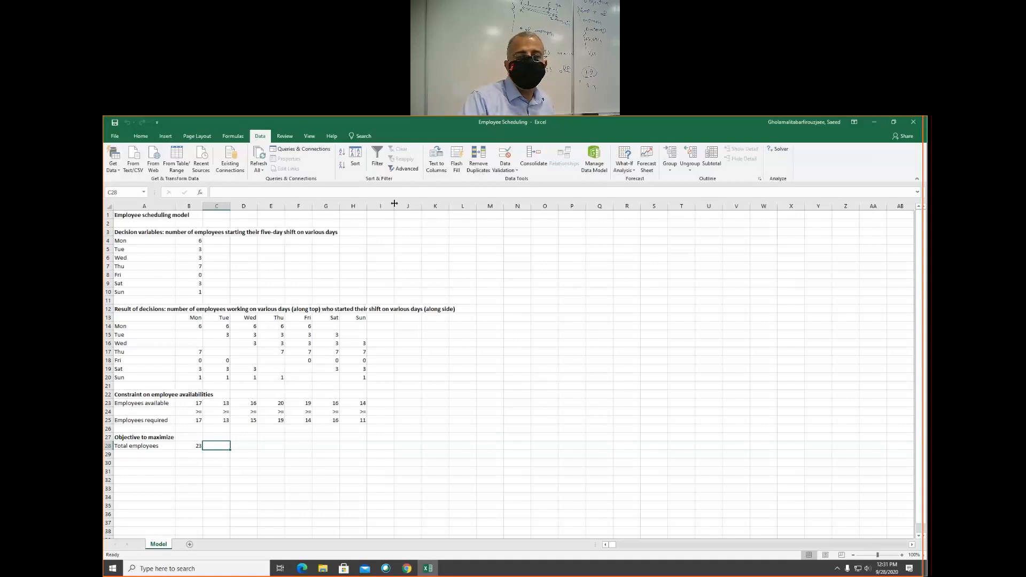
# - Close the Employee Scheduling workbook
pyautogui.click(914, 122)
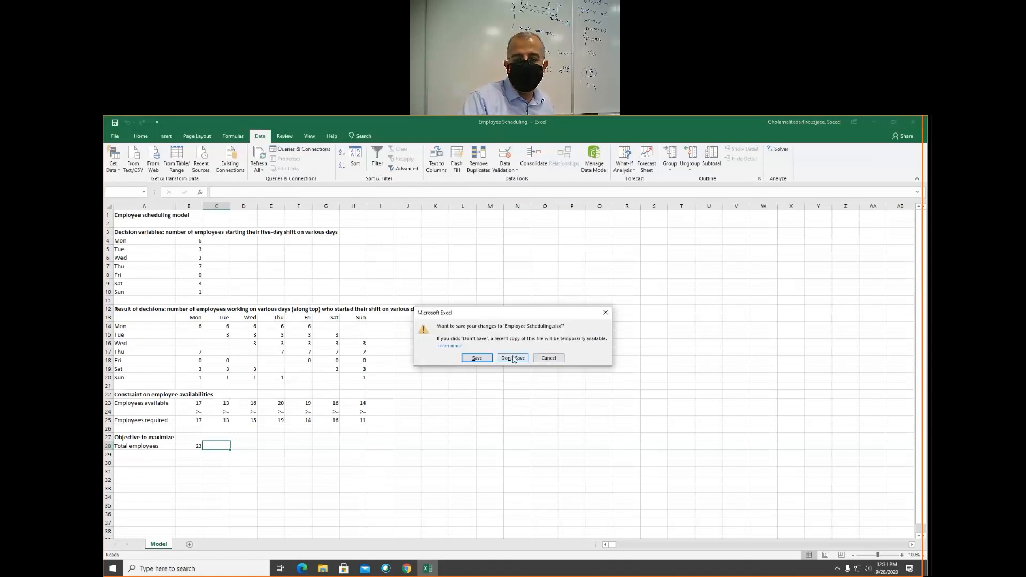